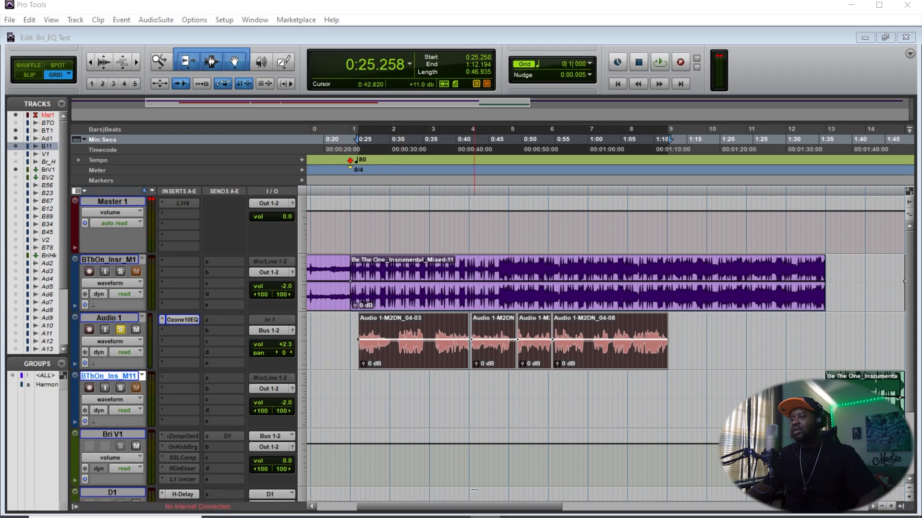
- Open the Ozone 10 Equalizer on Audio 1, audition the track briefly, and close the plug-in window
{"action": "left_click", "coordinate": [183, 319]}
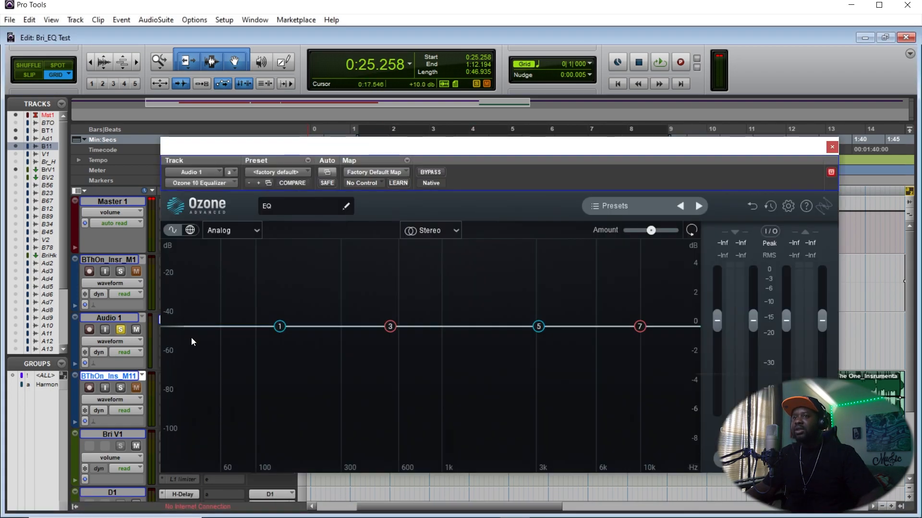
{"action": "left_click_drag", "start_coordinate": [593, 152], "coordinate": [611, 124]}
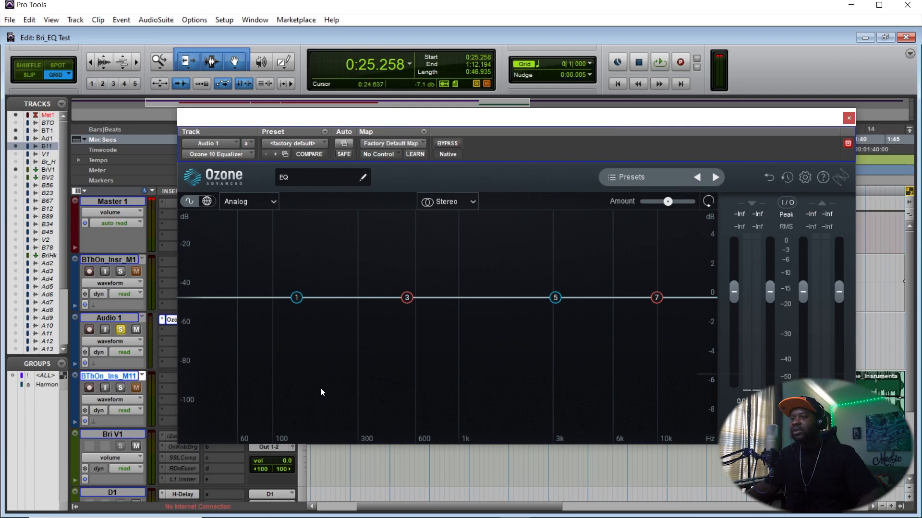
{"action": "key", "text": "space"}
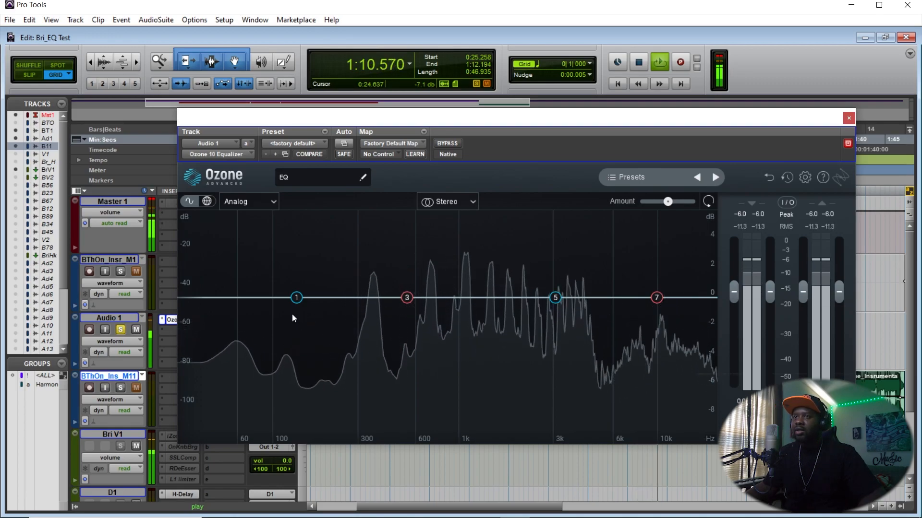
{"action": "key", "text": "space"}
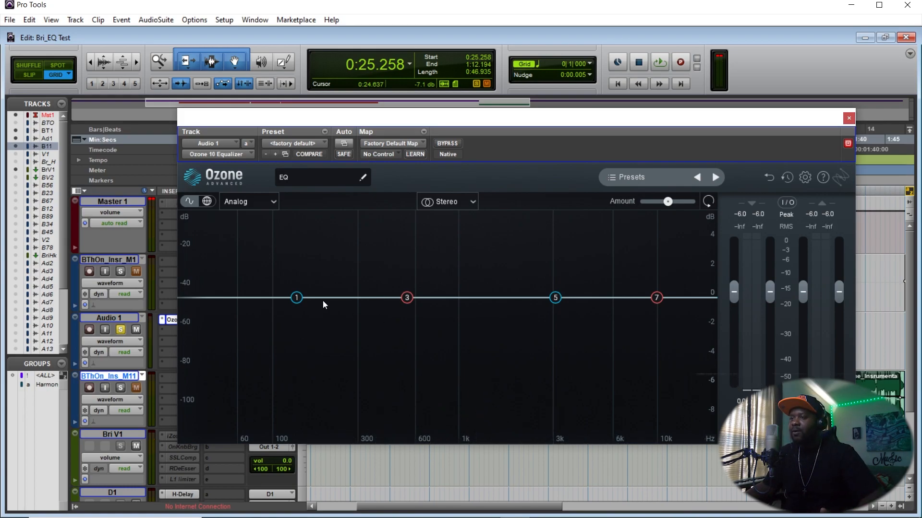
{"action": "left_click", "coordinate": [849, 118]}
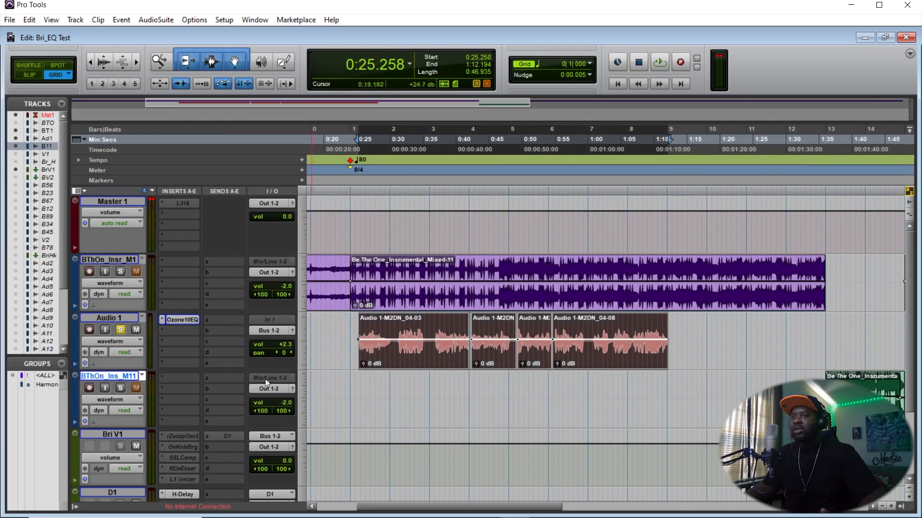
- Replace Audio 1's first insert with the Q8 (mono) equalizer plug-in
{"action": "left_click", "coordinate": [161, 319]}
{"action": "mouse_move", "coordinate": [191, 340]}
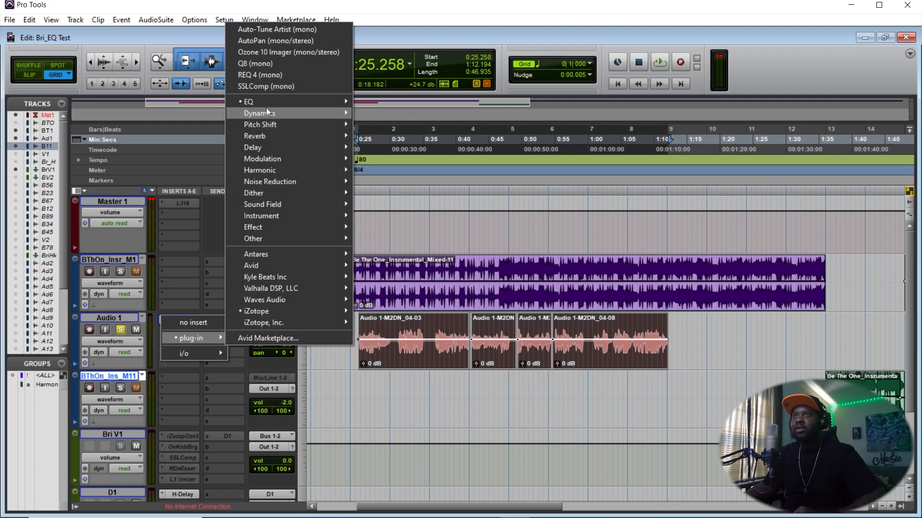
{"action": "left_click", "coordinate": [260, 63]}
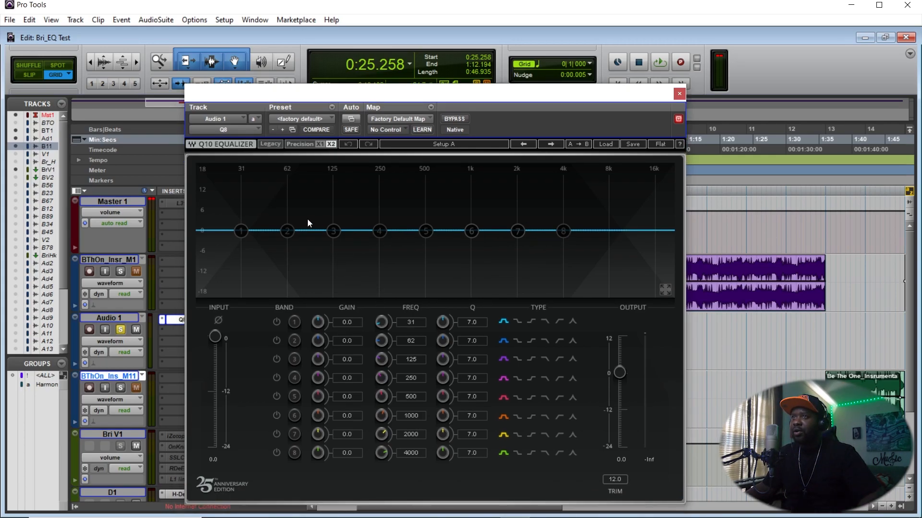
- Enable band 4 and boost its gain to 9.0 dB at 250 Hz, then start playback
{"action": "left_click", "coordinate": [378, 231]}
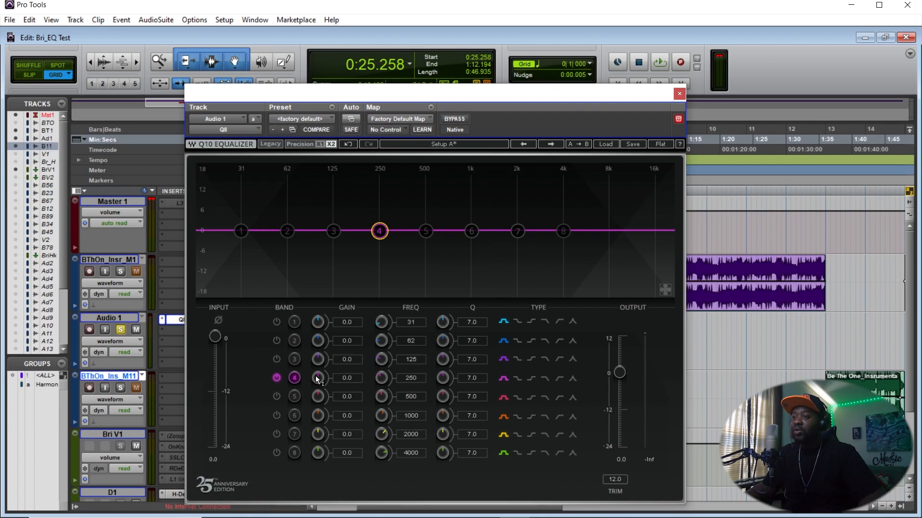
{"action": "left_click_drag", "start_coordinate": [315, 375], "coordinate": [315, 351]}
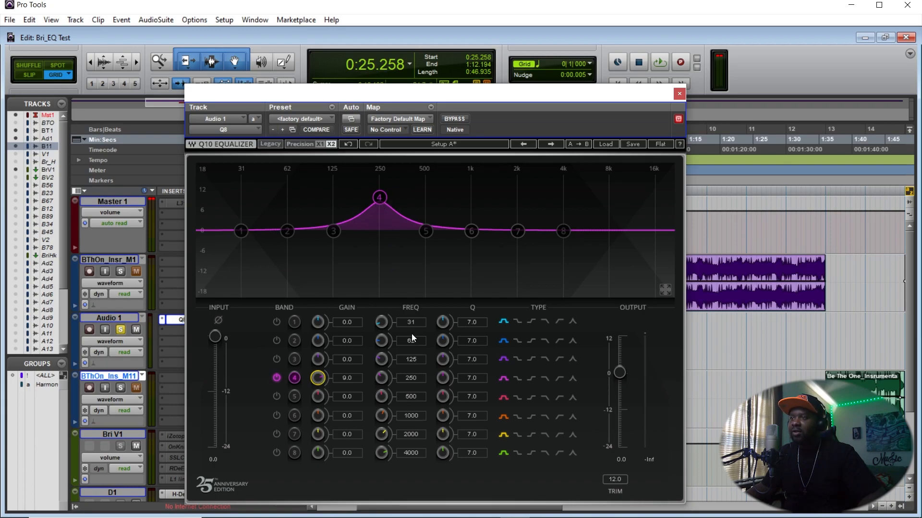
{"action": "key", "text": "space"}
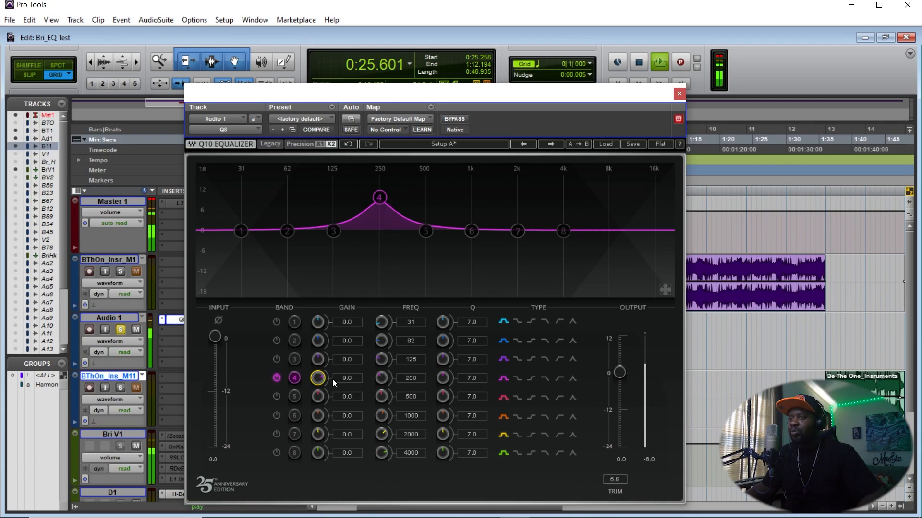
- Toggle band 4 off and back on to compare the boost during playback, then stop playback
{"action": "left_click", "coordinate": [277, 379]}
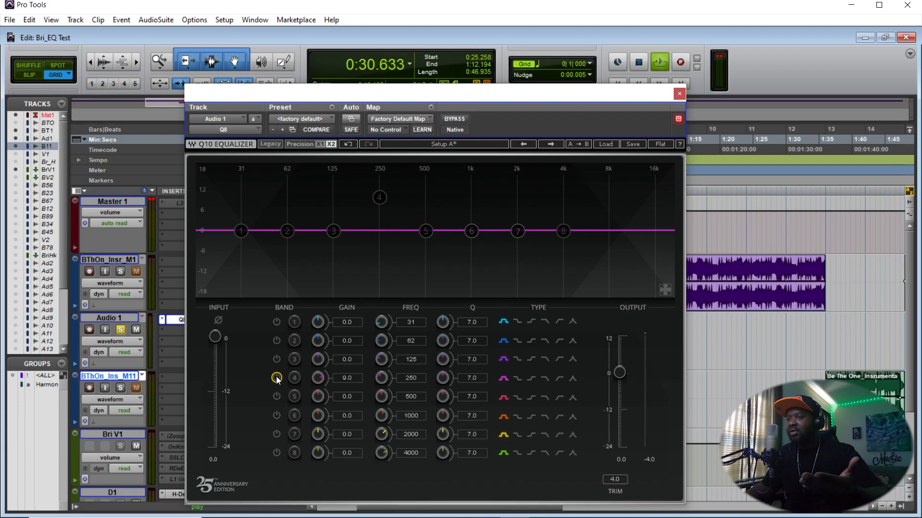
{"action": "left_click", "coordinate": [277, 378]}
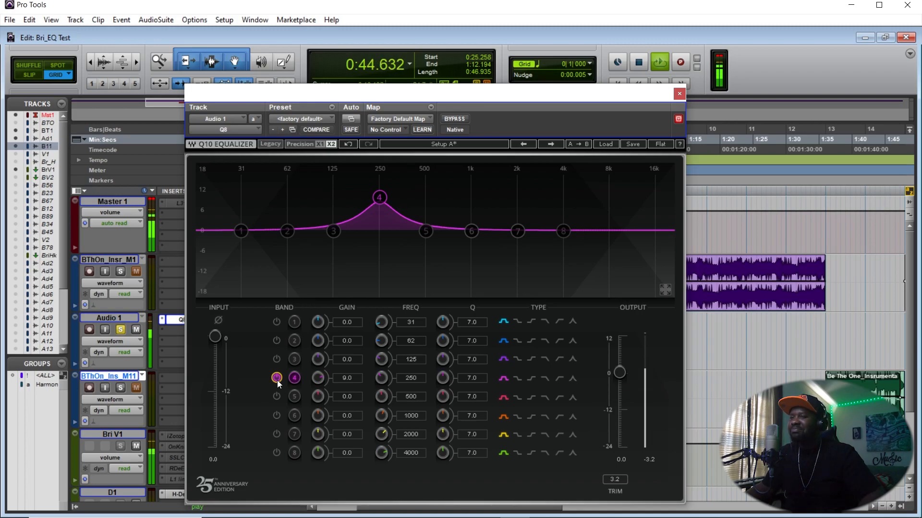
{"action": "key", "text": "space"}
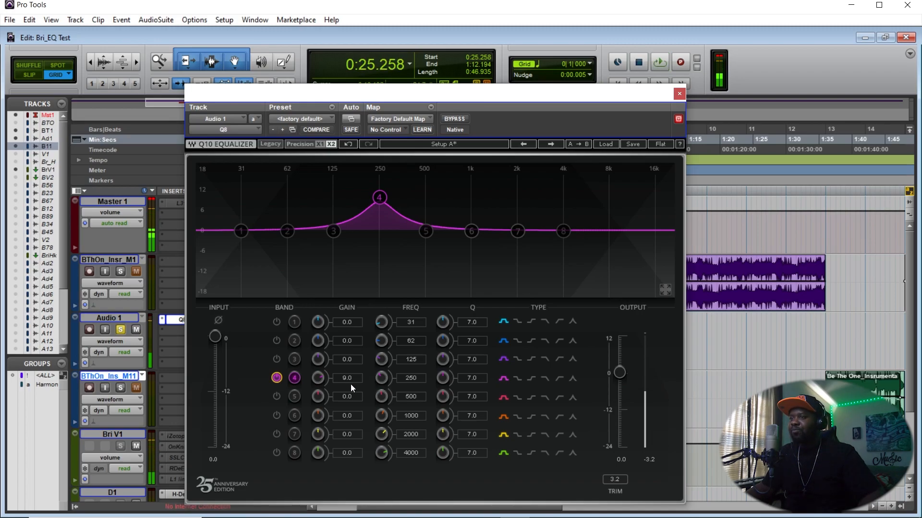
- Raise band 4's gain to 11.4 dB and narrow its Q to 100.0
{"action": "left_click_drag", "start_coordinate": [316, 378], "coordinate": [451, 353]}
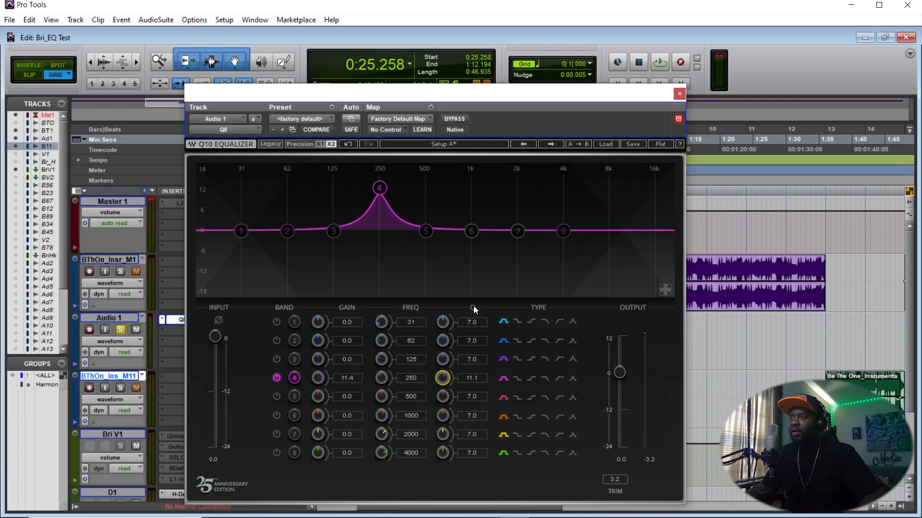
{"action": "left_click_drag", "start_coordinate": [448, 379], "coordinate": [449, 353]}
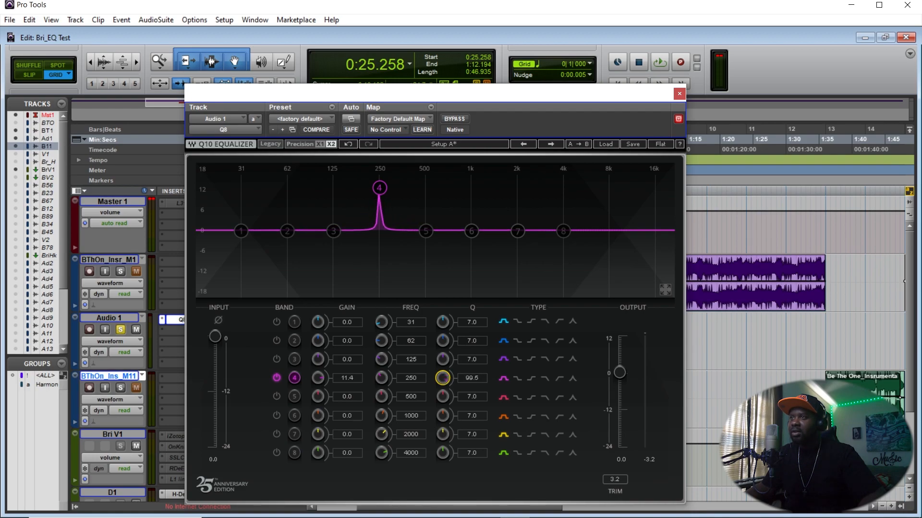
{"action": "left_click_drag", "start_coordinate": [442, 379], "coordinate": [442, 365]}
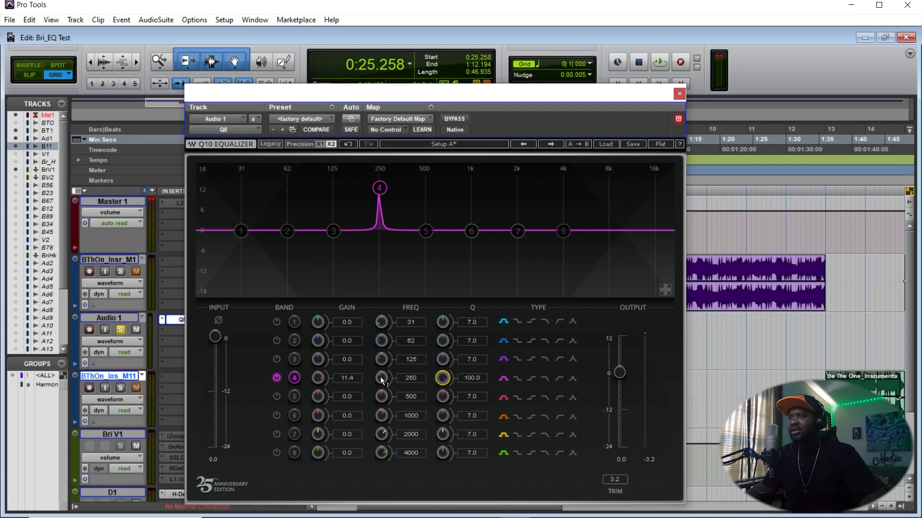
- Boost band 4 to 18.0 dB and sweep its frequency during playback, settling at 261 Hz
{"action": "mouse_move", "coordinate": [380, 376]}
{"action": "left_mouse_down"}
{"action": "mouse_move", "coordinate": [381, 387]}
{"action": "mouse_move", "coordinate": [380, 367]}
{"action": "mouse_move", "coordinate": [382, 380]}
{"action": "left_mouse_up"}
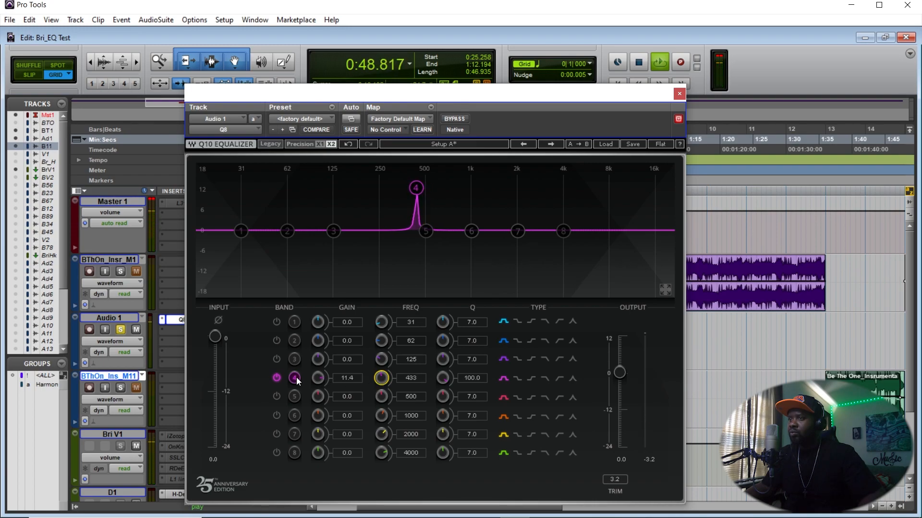
{"action": "key", "text": "space"}
{"action": "left_click_drag", "start_coordinate": [318, 375], "coordinate": [317, 353]}
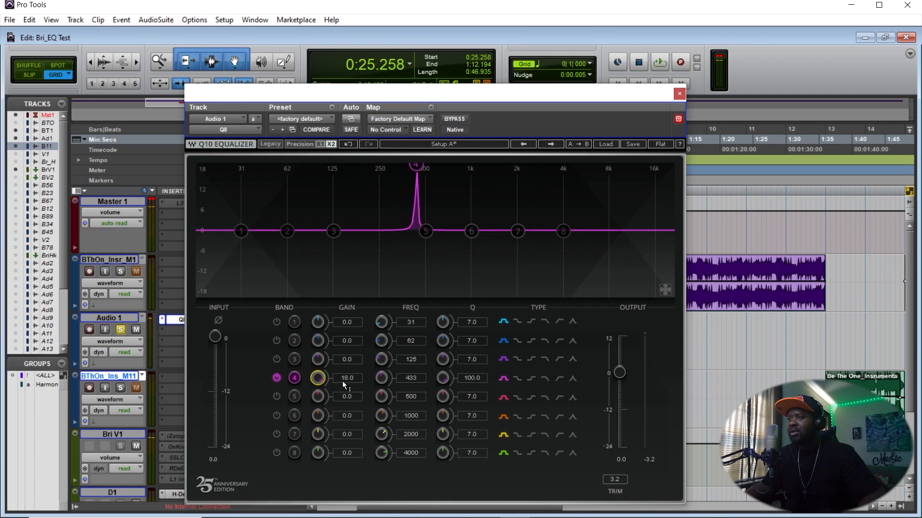
{"action": "key", "text": "space"}
{"action": "mouse_move", "coordinate": [382, 378]}
{"action": "left_mouse_down"}
{"action": "mouse_move", "coordinate": [382, 428]}
{"action": "mouse_move", "coordinate": [382, 378]}
{"action": "left_mouse_up"}
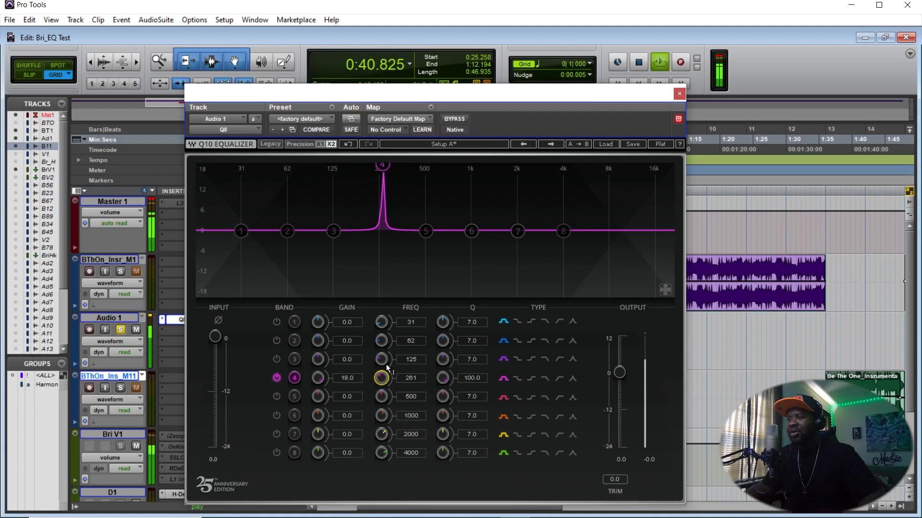
{"action": "key", "text": "space"}
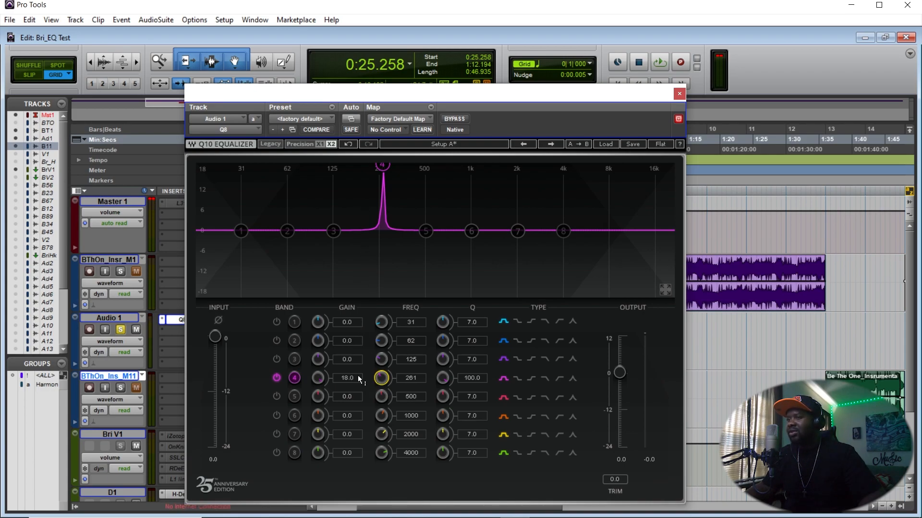
- Switch band 4 from a boost to a -6.0 dB cut at 261 Hz while auditioning playback
{"action": "left_click_drag", "start_coordinate": [313, 377], "coordinate": [313, 412]}
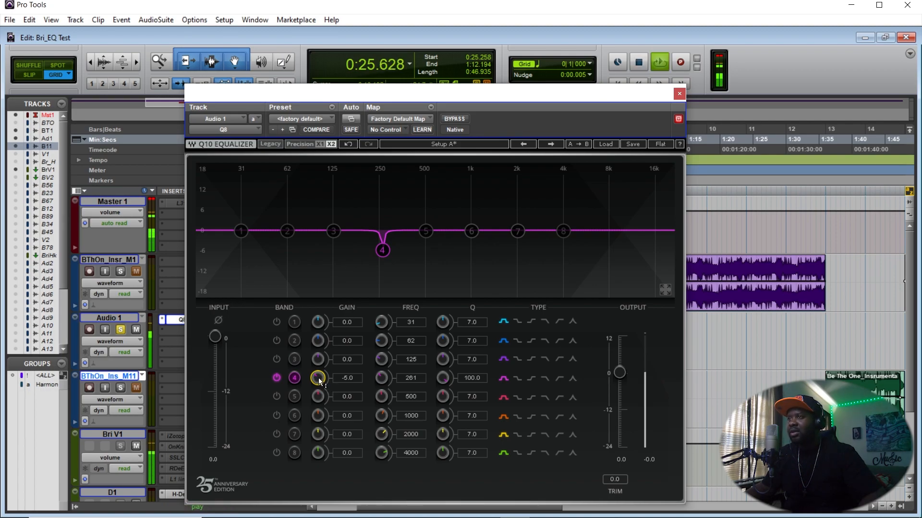
{"action": "left_click_drag", "start_coordinate": [318, 378], "coordinate": [319, 331]}
{"action": "key", "text": "space"}
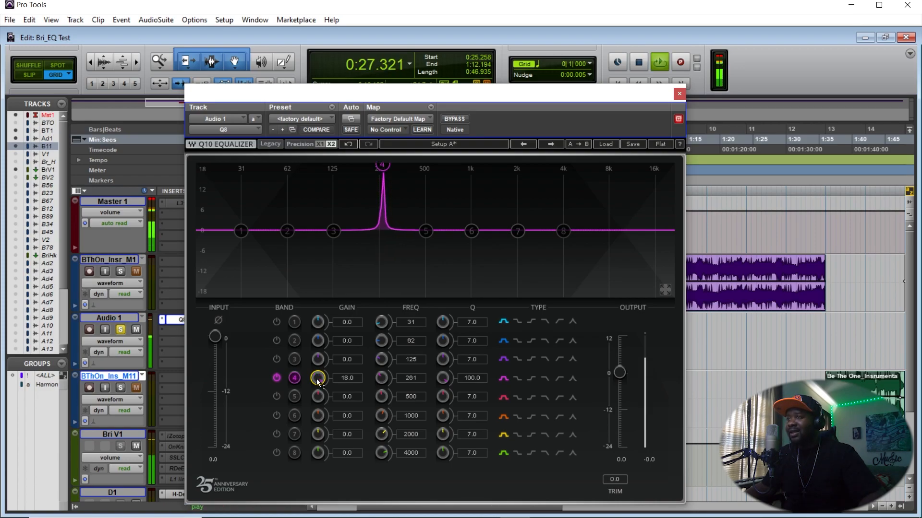
{"action": "left_click_drag", "start_coordinate": [318, 378], "coordinate": [318, 401]}
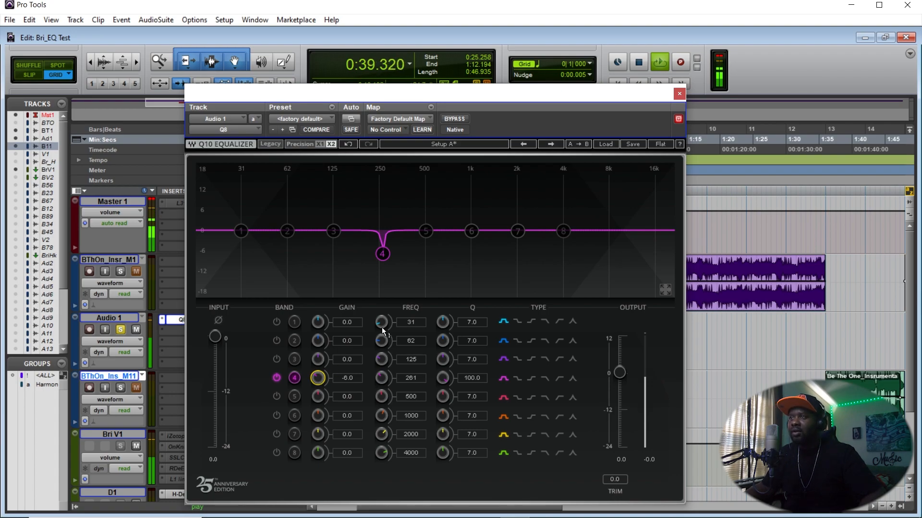
{"action": "key", "text": "space"}
- Enable band 5, boost it 18.0 dB with a Q of 98.3, and sweep its frequency to 569 Hz during playback
{"action": "left_click", "coordinate": [428, 231]}
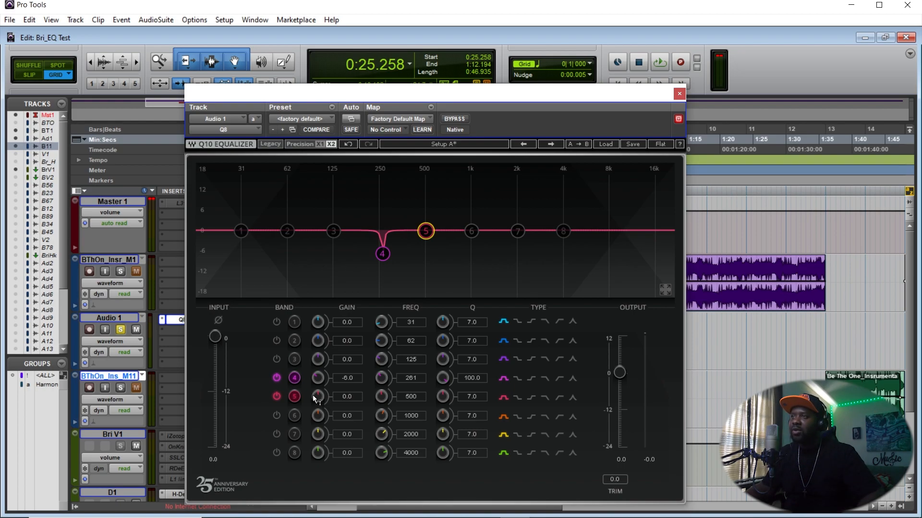
{"action": "left_click_drag", "start_coordinate": [318, 399], "coordinate": [318, 336]}
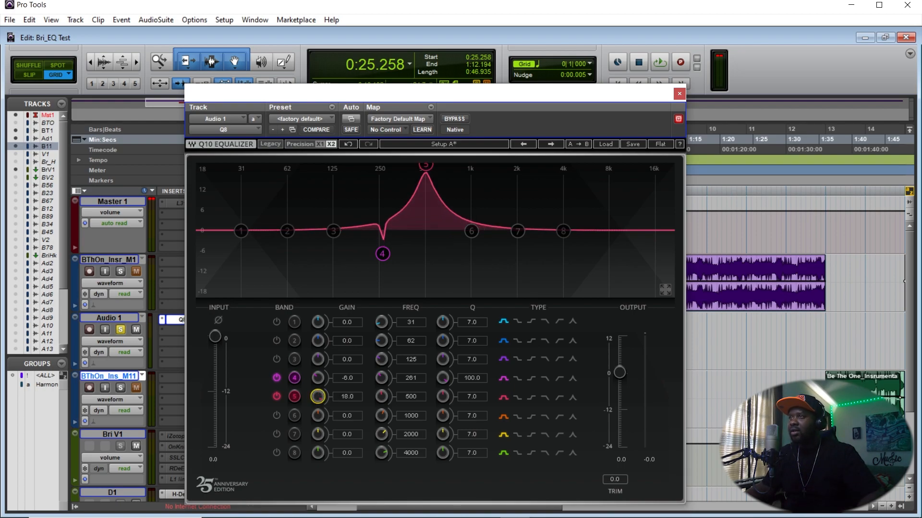
{"action": "left_click_drag", "start_coordinate": [450, 394], "coordinate": [450, 353]}
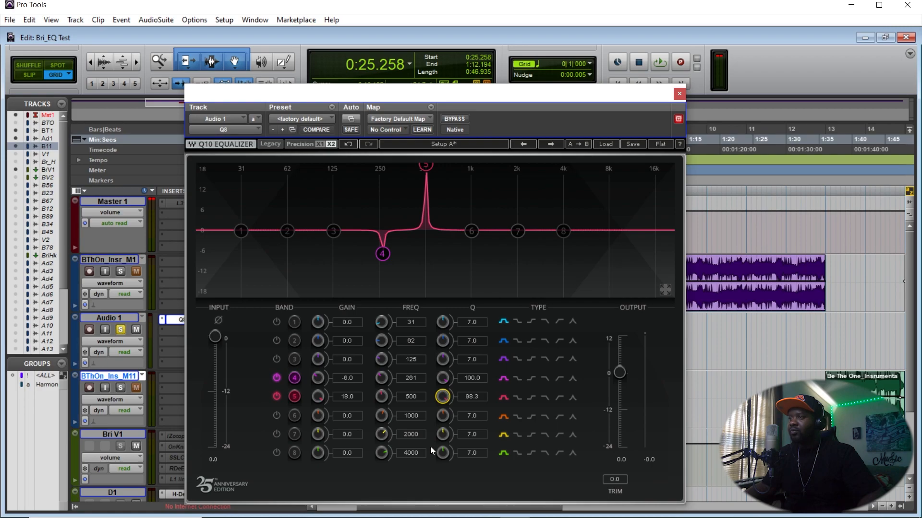
{"action": "key", "text": "space"}
{"action": "mouse_move", "coordinate": [385, 396]}
{"action": "left_mouse_down"}
{"action": "mouse_move", "coordinate": [384, 418]}
{"action": "mouse_move", "coordinate": [384, 376]}
{"action": "mouse_move", "coordinate": [384, 385]}
{"action": "left_mouse_up"}
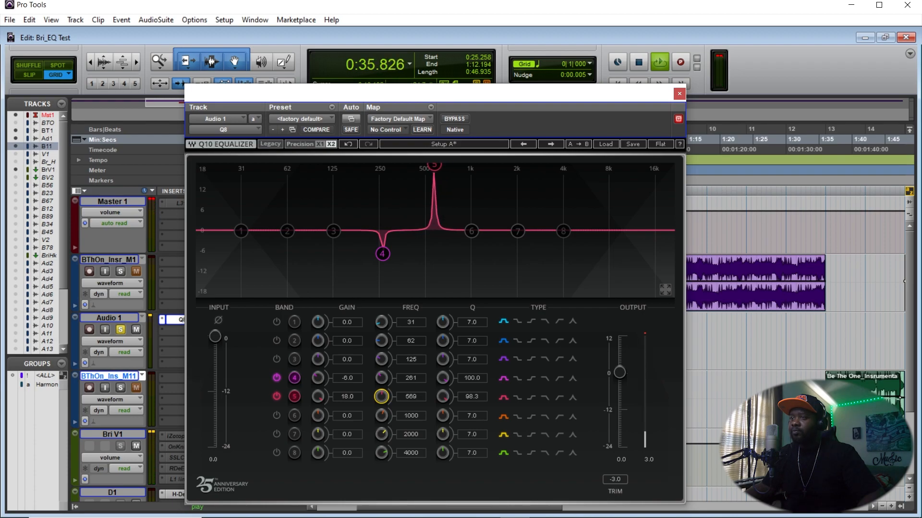
{"action": "key", "text": "space"}
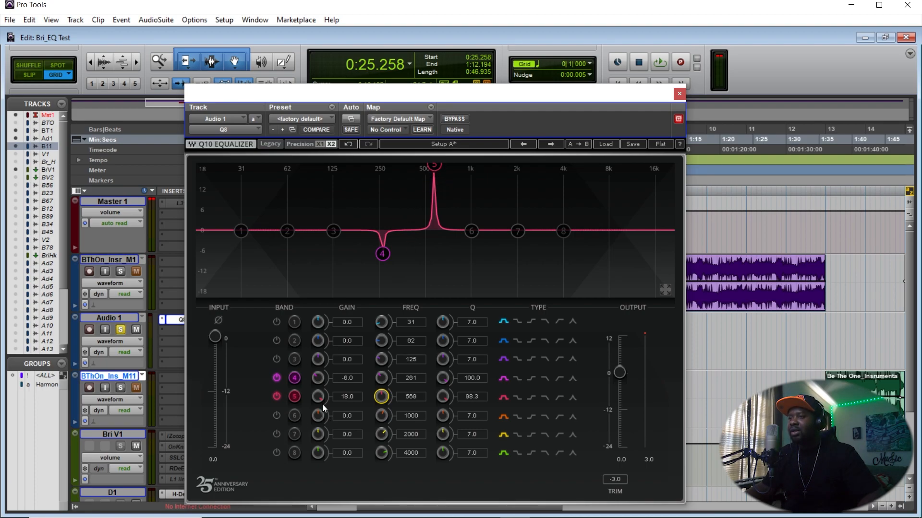
- Lower band 5's gain to 12.7 dB and sweep its frequency to 496 Hz during playback
{"action": "left_click_drag", "start_coordinate": [318, 396], "coordinate": [318, 414]}
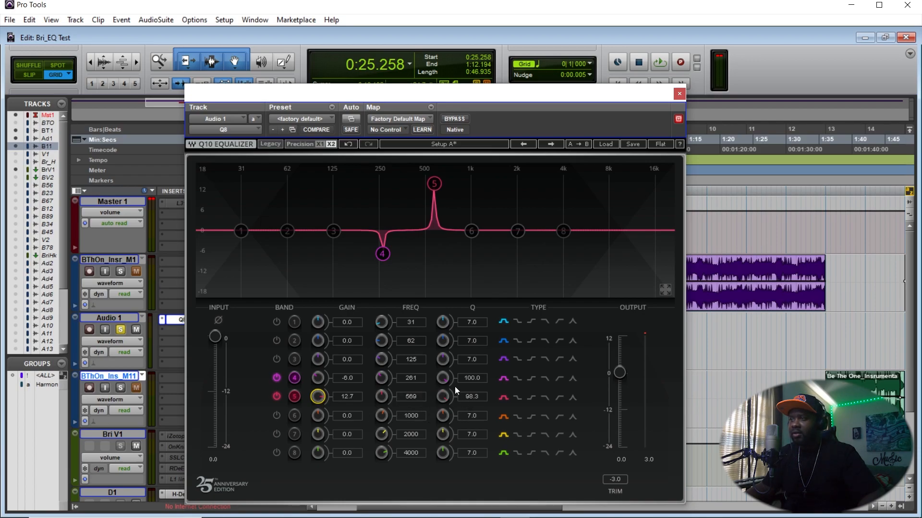
{"action": "key", "text": "space"}
{"action": "left_click_drag", "start_coordinate": [381, 397], "coordinate": [382, 411]}
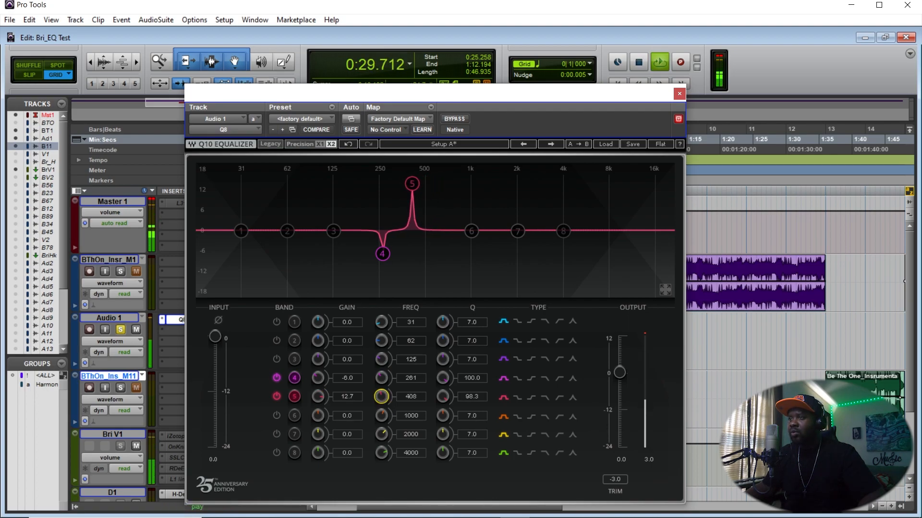
{"action": "left_click_drag", "start_coordinate": [382, 411], "coordinate": [382, 405]}
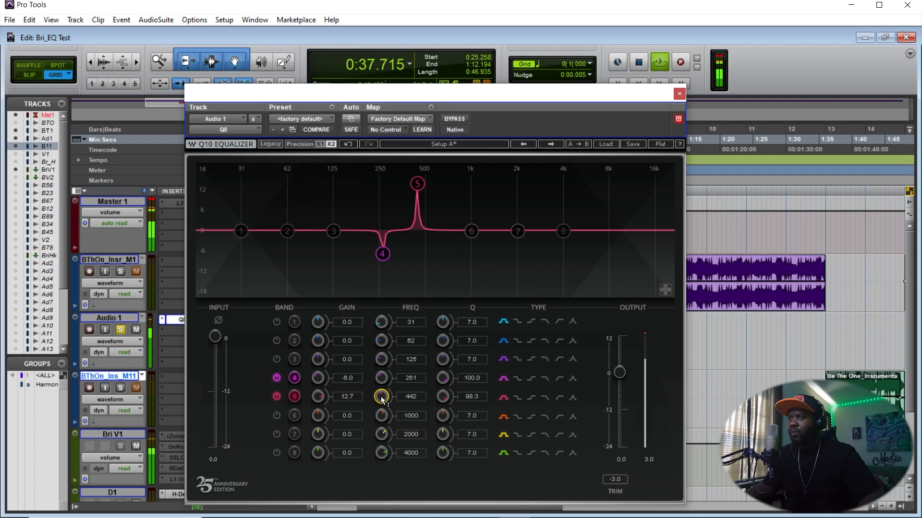
{"action": "left_click_drag", "start_coordinate": [381, 397], "coordinate": [381, 393]}
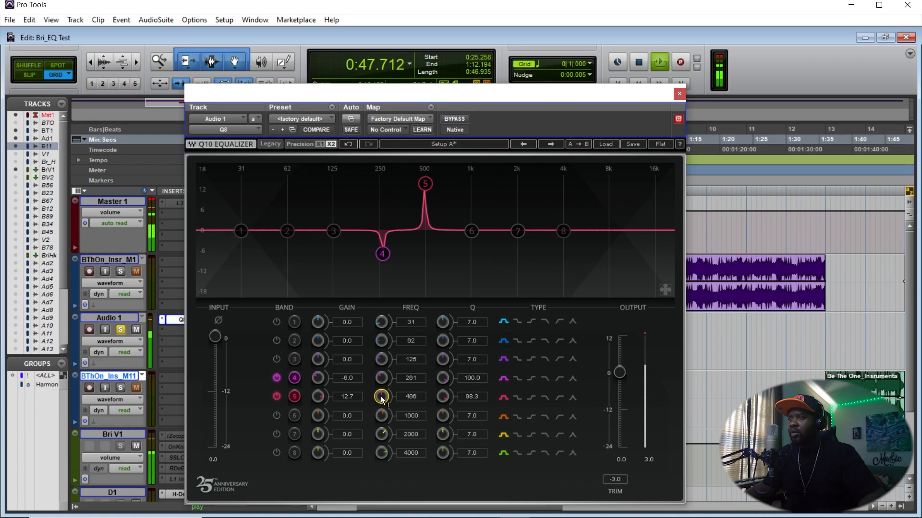
{"action": "key", "text": "space"}
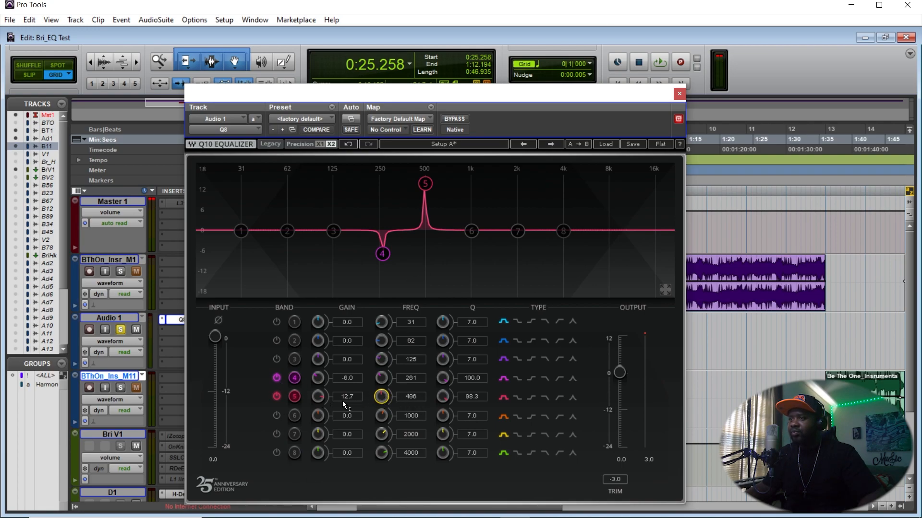
- Raise band 5's gain to 18.0 dB and retune its frequency to 507 Hz during playback
{"action": "key", "text": "space"}
{"action": "left_click_drag", "start_coordinate": [319, 397], "coordinate": [319, 374]}
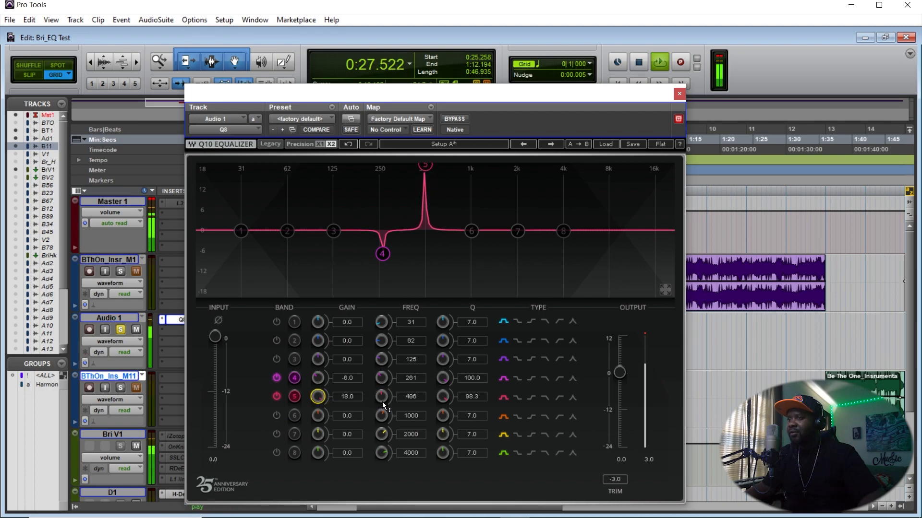
{"action": "left_click_drag", "start_coordinate": [381, 396], "coordinate": [381, 393]}
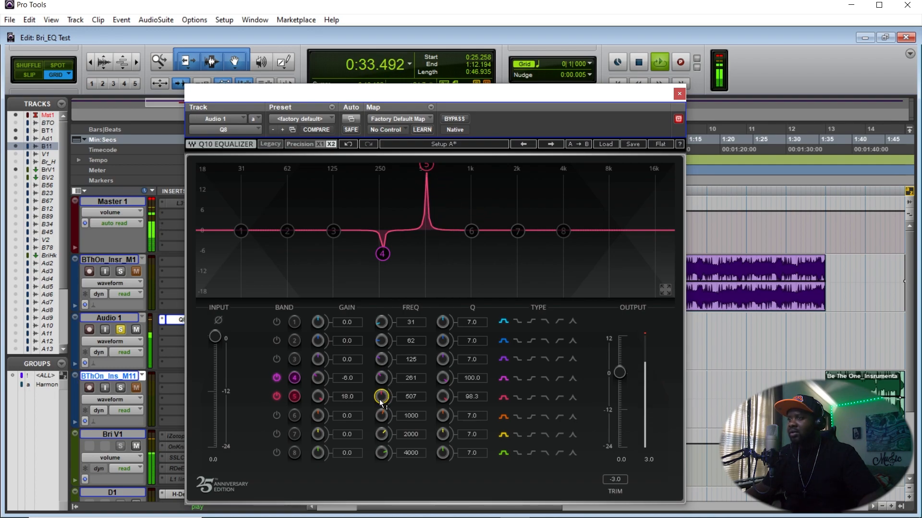
- Retune band 5's frequency to 489 Hz during playback and stop playback
{"action": "left_click_drag", "start_coordinate": [381, 399], "coordinate": [381, 403]}
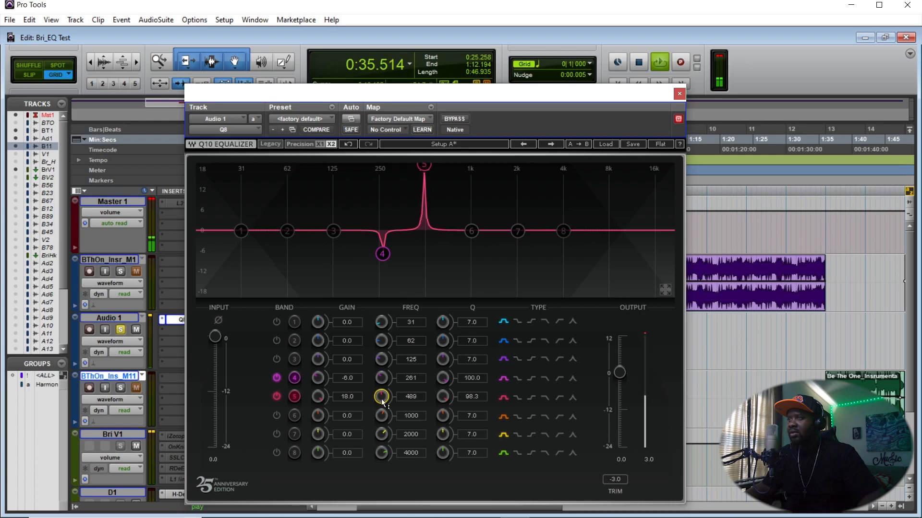
{"action": "key", "text": "space"}
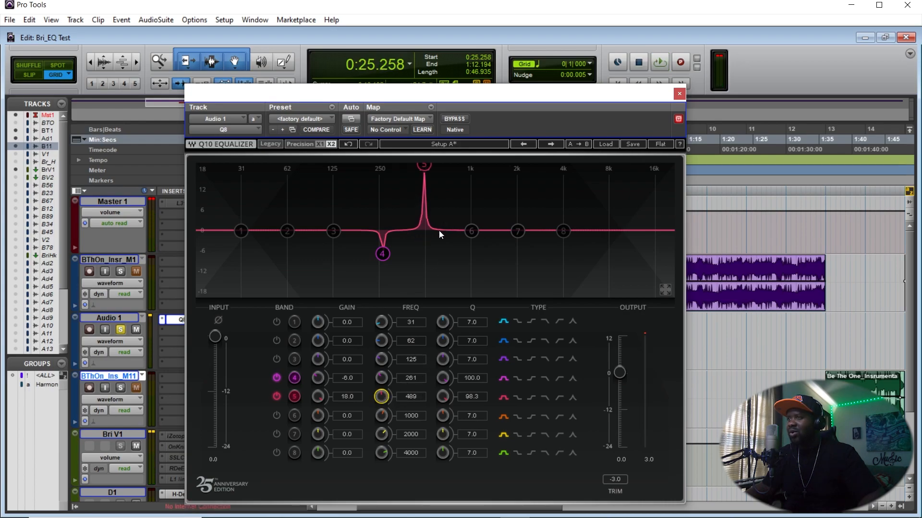
- Switch band 5 from a boost to a -6.0 dB cut at 489 Hz while auditioning playback
{"action": "left_click_drag", "start_coordinate": [322, 399], "coordinate": [322, 422]}
{"action": "key", "text": "space"}
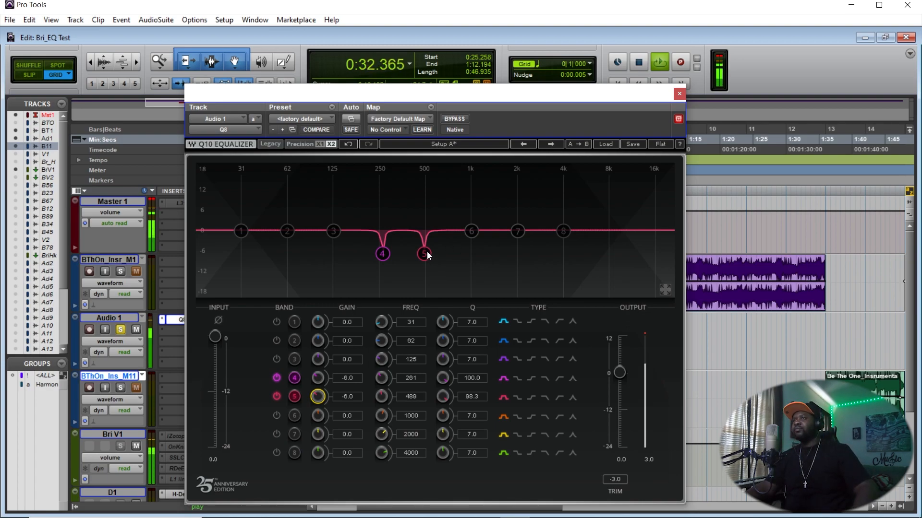
{"action": "key", "text": "space"}
- Enable band 6, boost it 18.0 dB with a Q of 89.5, and start playback
{"action": "left_click", "coordinate": [473, 231]}
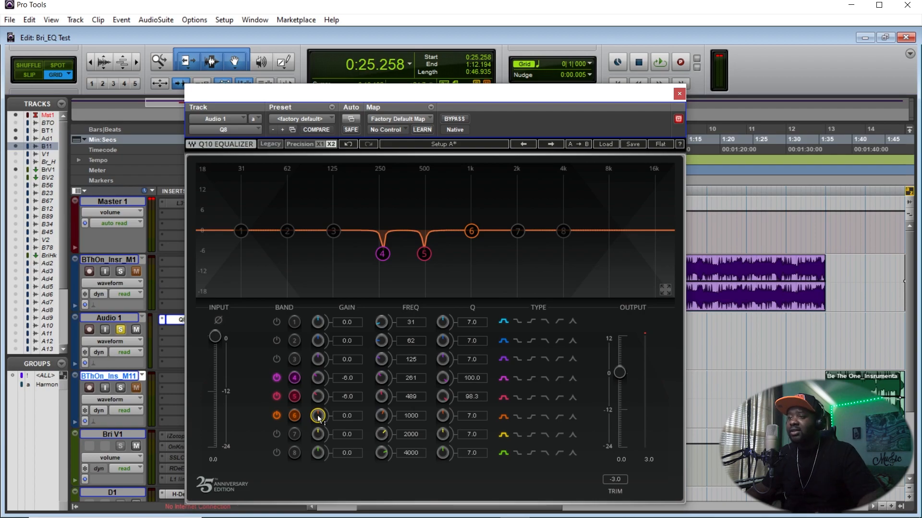
{"action": "left_click_drag", "start_coordinate": [317, 416], "coordinate": [317, 379]}
{"action": "left_click_drag", "start_coordinate": [443, 415], "coordinate": [442, 380]}
{"action": "key", "text": "space"}
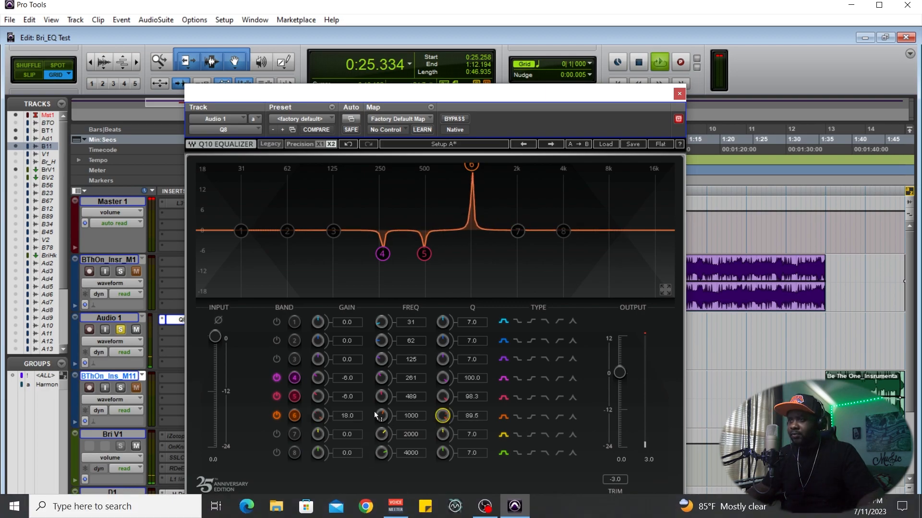
- Sweep band 6's frequency to 717 Hz and lower its gain to 12.8 dB while auditioning playback
{"action": "mouse_move", "coordinate": [382, 414]}
{"action": "left_mouse_down"}
{"action": "mouse_move", "coordinate": [382, 433]}
{"action": "mouse_move", "coordinate": [384, 416]}
{"action": "left_mouse_up"}
{"action": "key", "text": "space"}
{"action": "mouse_move", "coordinate": [321, 416]}
{"action": "left_mouse_down"}
{"action": "mouse_move", "coordinate": [320, 434]}
{"action": "mouse_move", "coordinate": [319, 416]}
{"action": "left_mouse_up"}
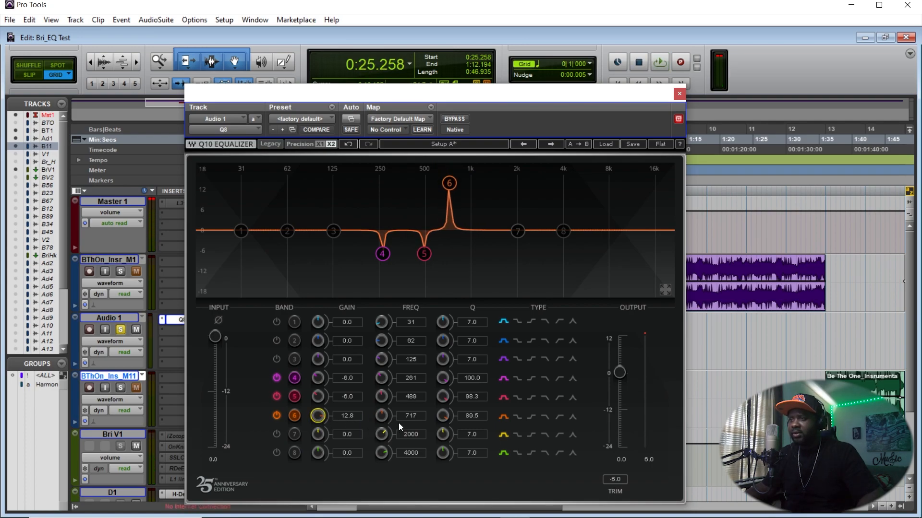
{"action": "key", "text": "space"}
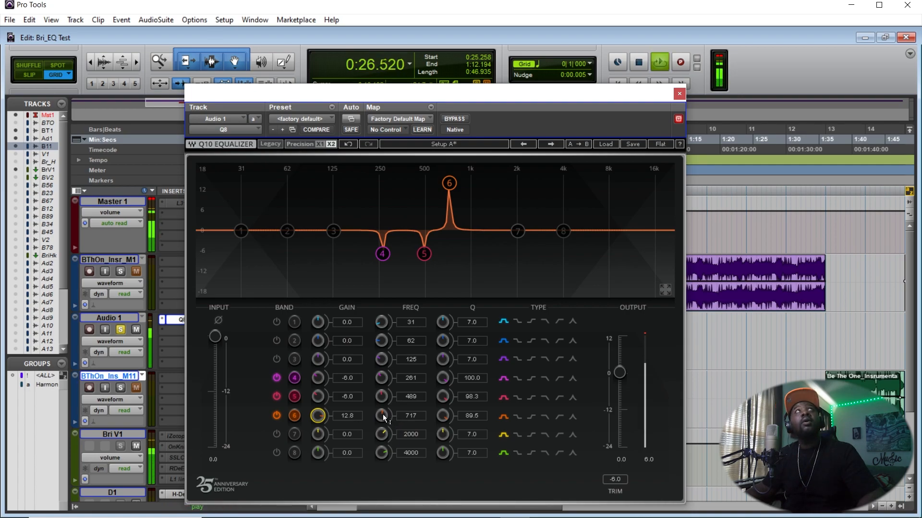
- Raise band 6's gain to 14.0 dB and sweep its frequency down to 625 Hz during playback
{"action": "mouse_move", "coordinate": [383, 413]}
{"action": "left_mouse_down"}
{"action": "mouse_move", "coordinate": [382, 378]}
{"action": "mouse_move", "coordinate": [385, 416]}
{"action": "left_mouse_up"}
{"action": "key", "text": "space"}
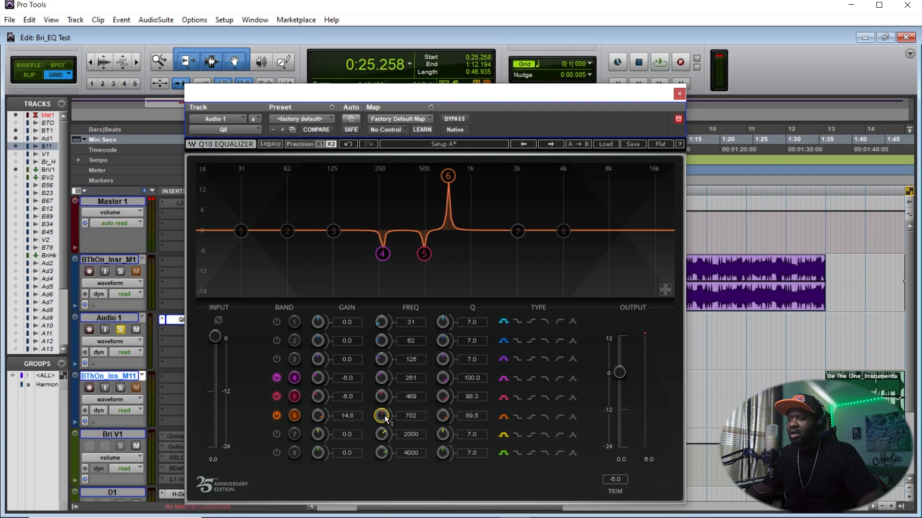
{"action": "key", "text": "space"}
{"action": "left_click_drag", "start_coordinate": [385, 416], "coordinate": [386, 422]}
{"action": "key", "text": "space"}
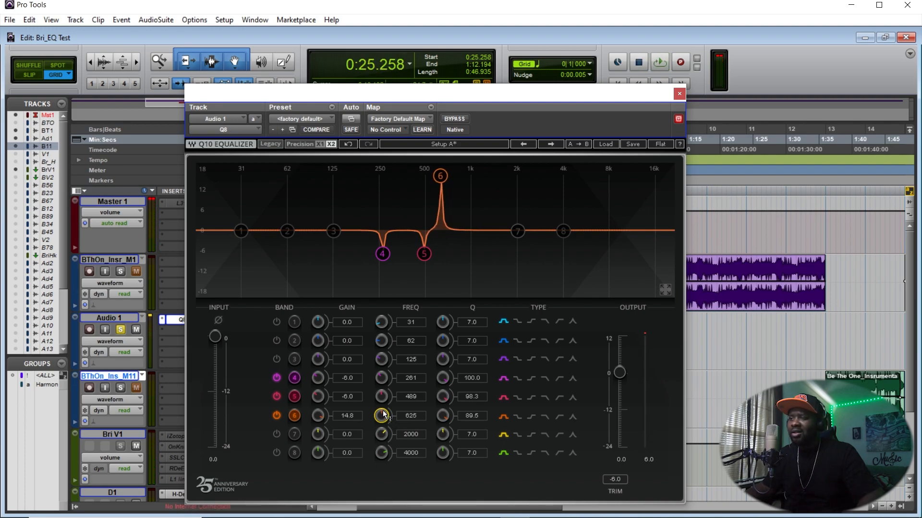
- Switch band 6 to a -6.0 dB cut at 625 Hz and audition playback
{"action": "left_click_drag", "start_coordinate": [317, 415], "coordinate": [318, 434]}
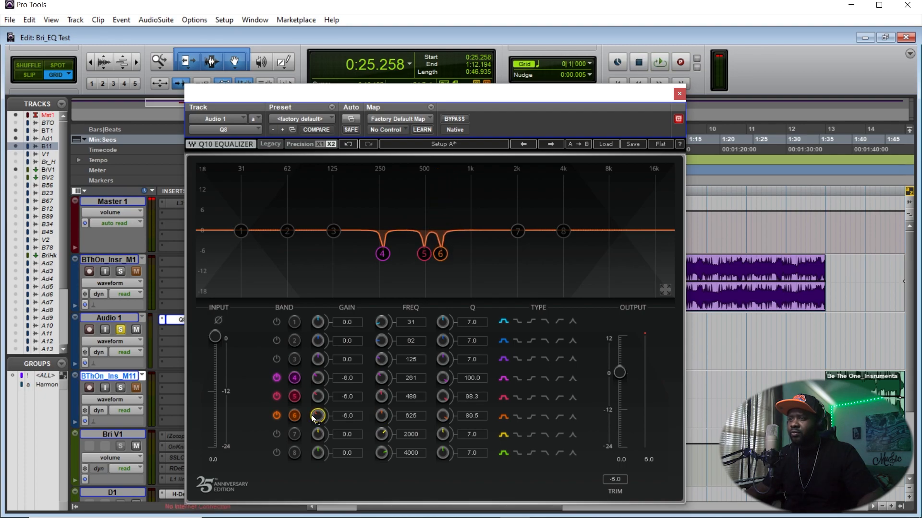
{"action": "key", "text": "space"}
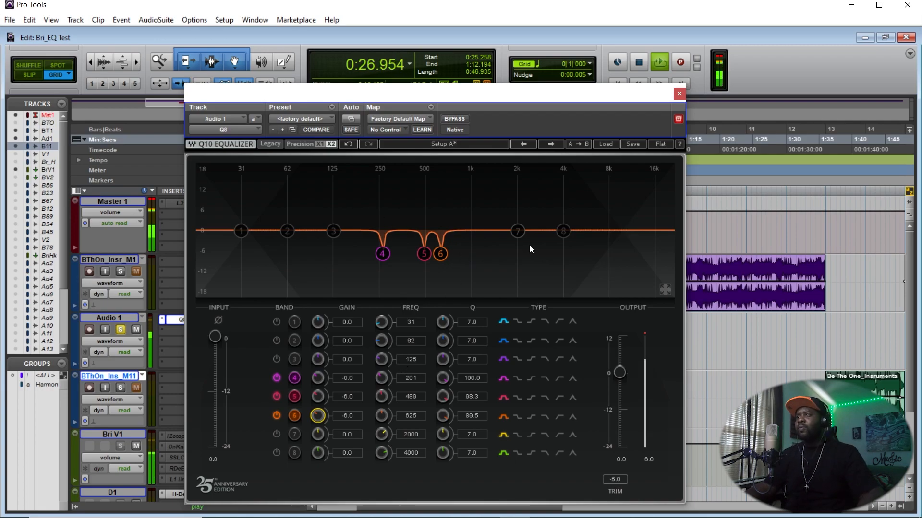
{"action": "key", "text": "space"}
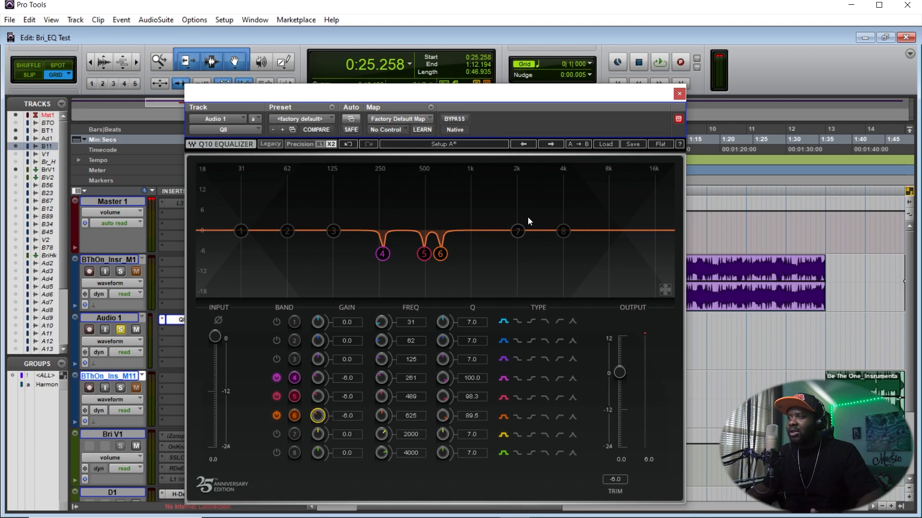
- Enable band 3, boost it 18.0 dB, and start playback
{"action": "left_click", "coordinate": [334, 236]}
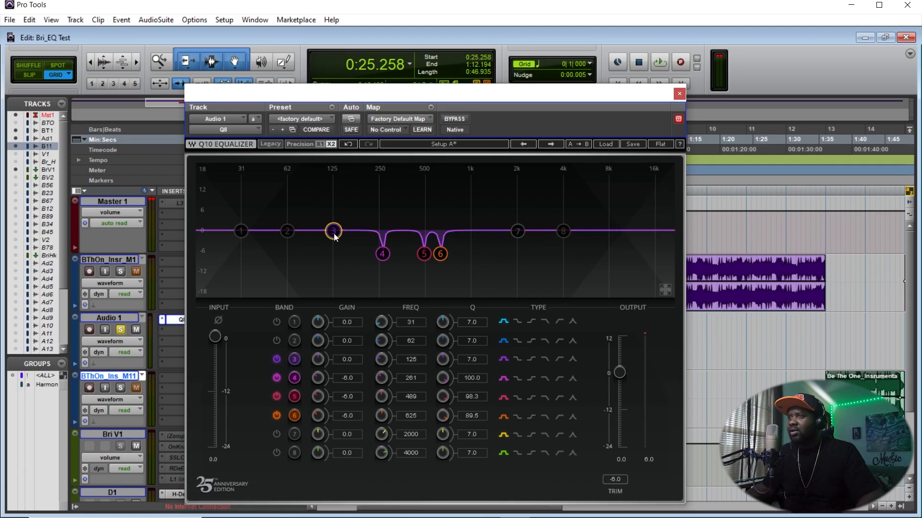
{"action": "left_click_drag", "start_coordinate": [315, 360], "coordinate": [315, 327]}
{"action": "key", "text": "space"}
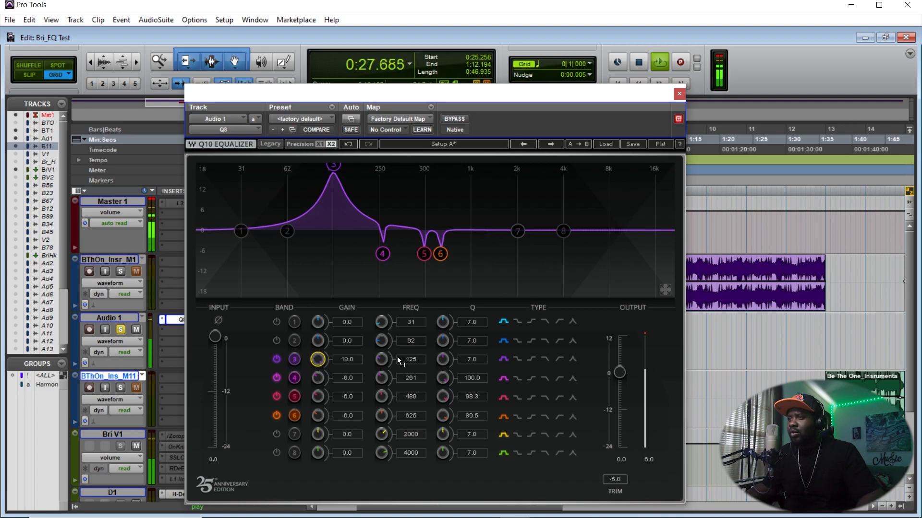
- Narrow band 3's Q to 100.0 and sweep its frequency to 174 Hz during playback
{"action": "left_click_drag", "start_coordinate": [443, 360], "coordinate": [442, 343]}
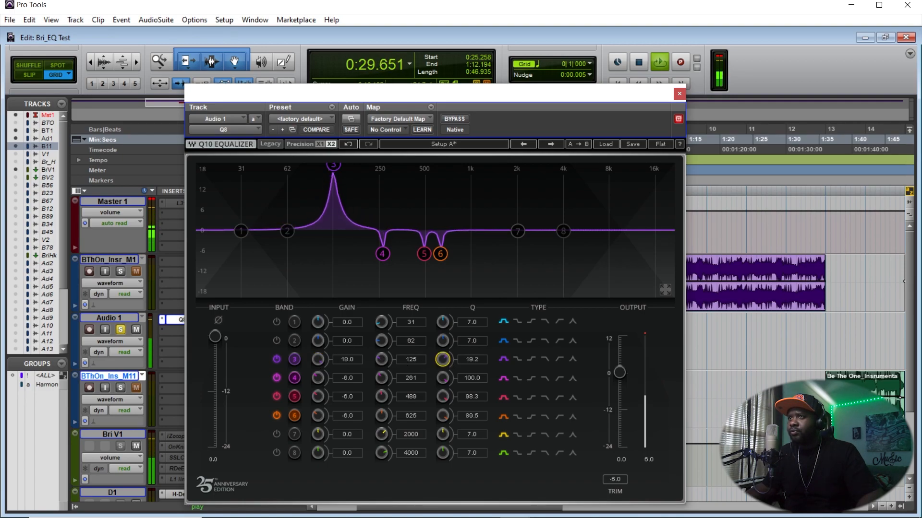
{"action": "left_click_drag", "start_coordinate": [381, 365], "coordinate": [381, 361]}
{"action": "key", "text": "space"}
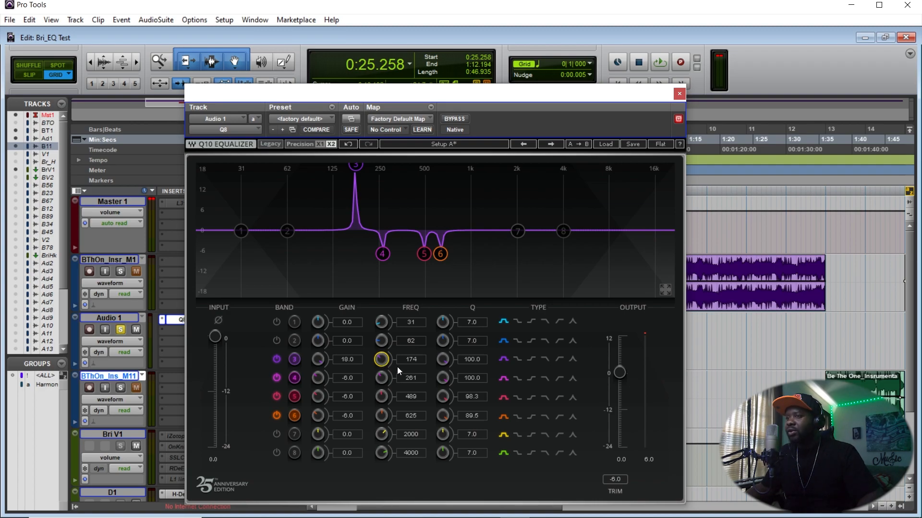
{"action": "key", "text": "space"}
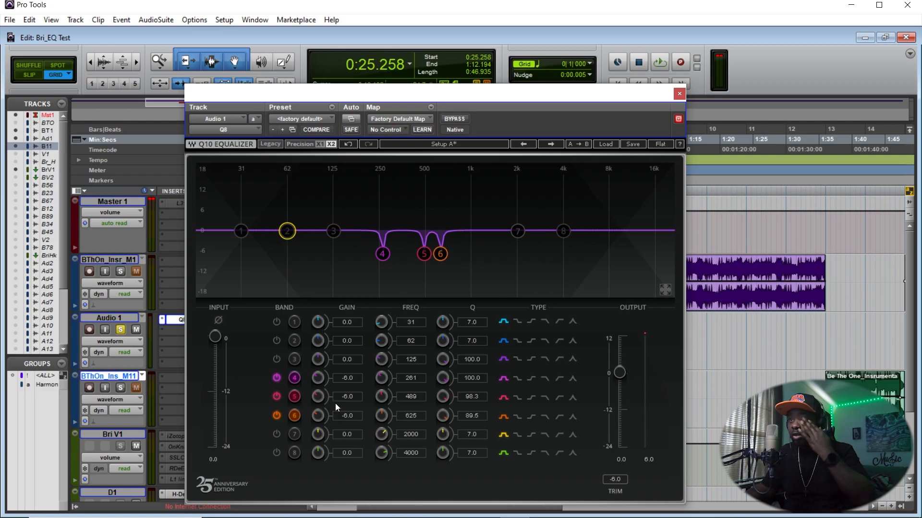
- Select band 2 and switch its filter type to a high-pass filter
{"action": "left_click", "coordinate": [289, 234]}
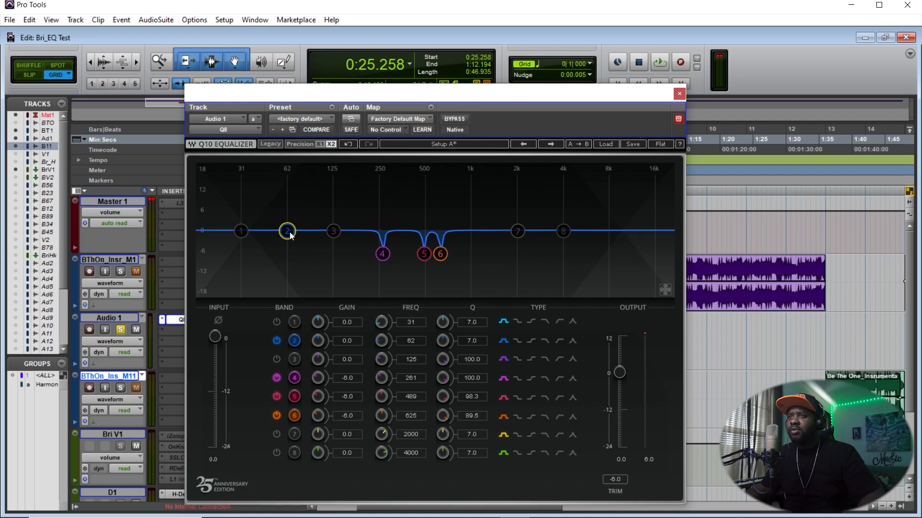
{"action": "left_click", "coordinate": [517, 342]}
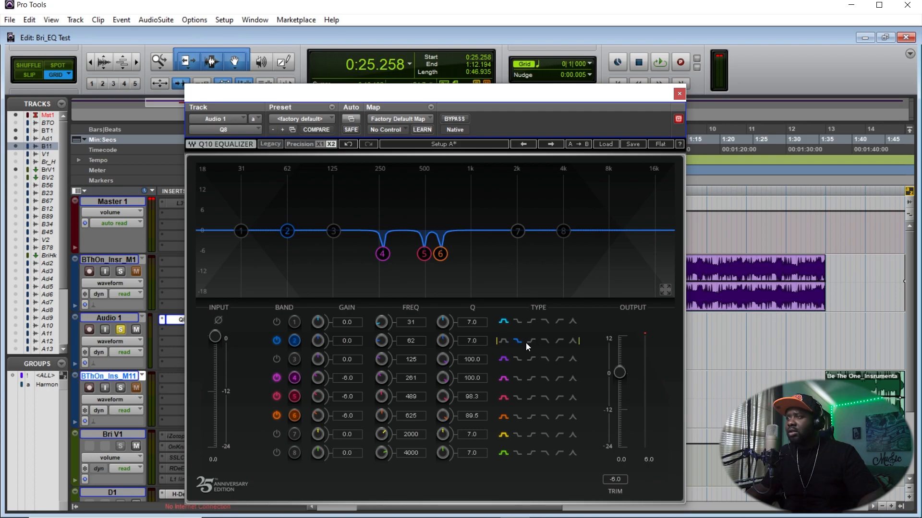
{"action": "left_click", "coordinate": [546, 342]}
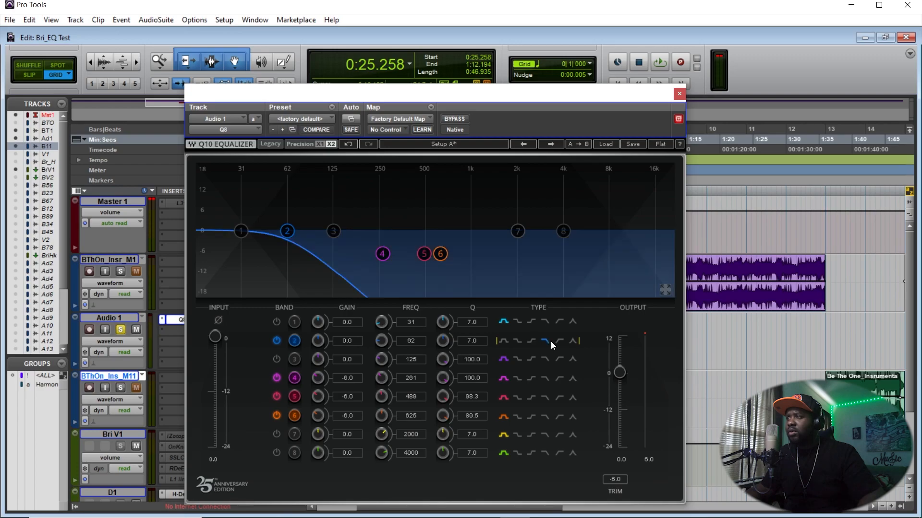
{"action": "left_click", "coordinate": [559, 342]}
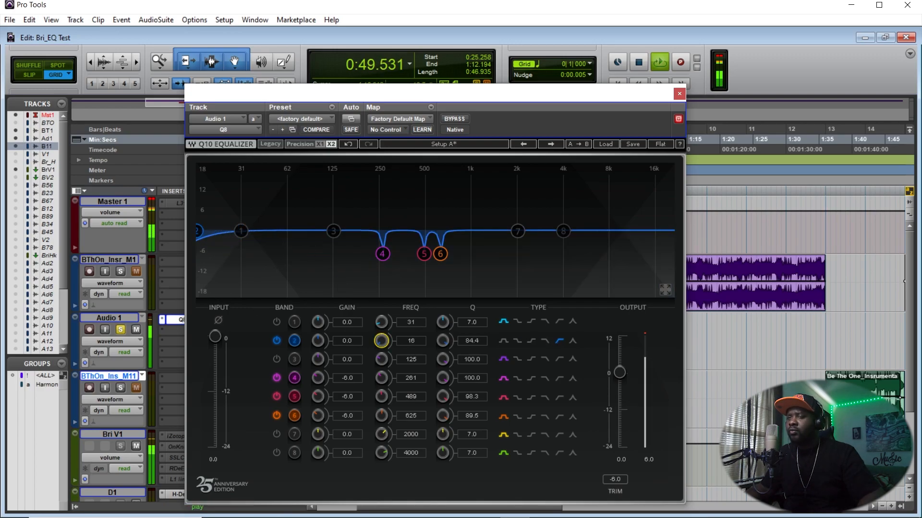
- Sweep band 2's high-pass frequency to 452 Hz and down to 210 Hz while auditioning playback
{"action": "left_click_drag", "start_coordinate": [381, 341], "coordinate": [382, 322]}
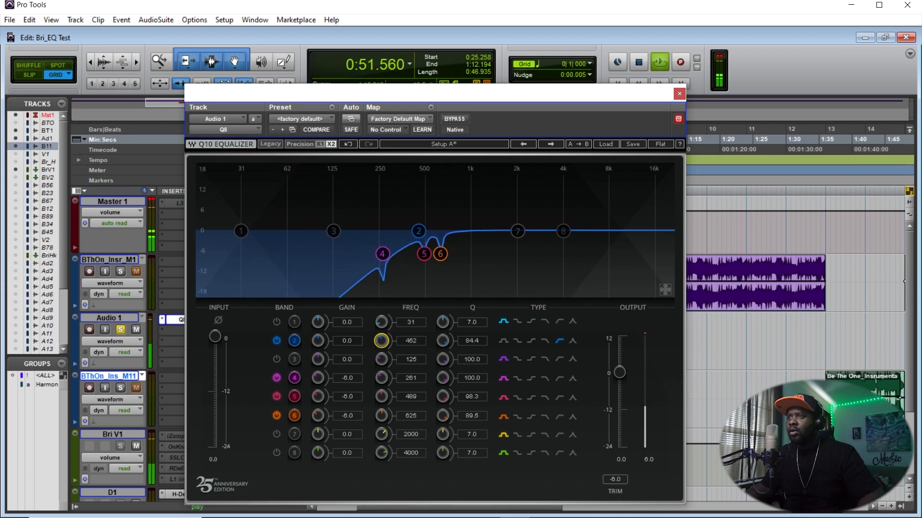
{"action": "key", "text": "space"}
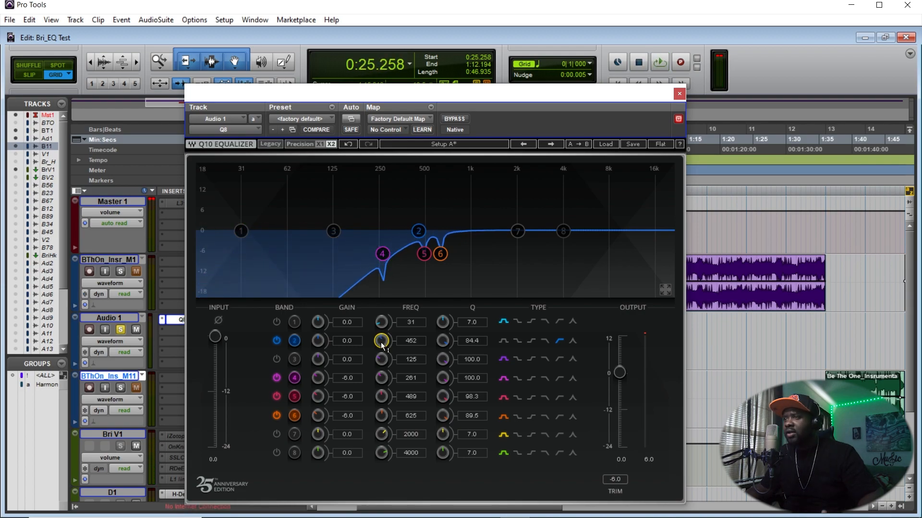
{"action": "mouse_move", "coordinate": [382, 342]}
{"action": "left_mouse_down"}
{"action": "mouse_move", "coordinate": [381, 350]}
{"action": "mouse_move", "coordinate": [381, 326]}
{"action": "mouse_move", "coordinate": [381, 343]}
{"action": "left_mouse_up"}
{"action": "key", "text": "space"}
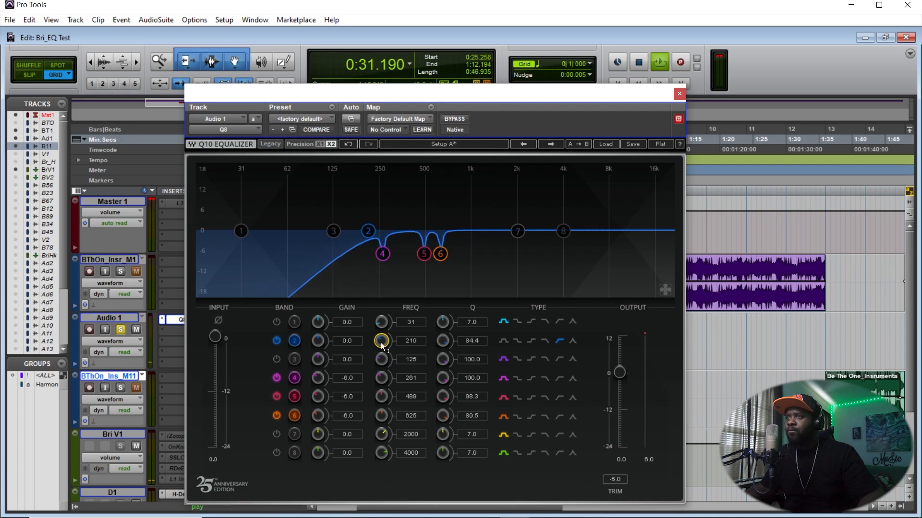
{"action": "key", "text": "space"}
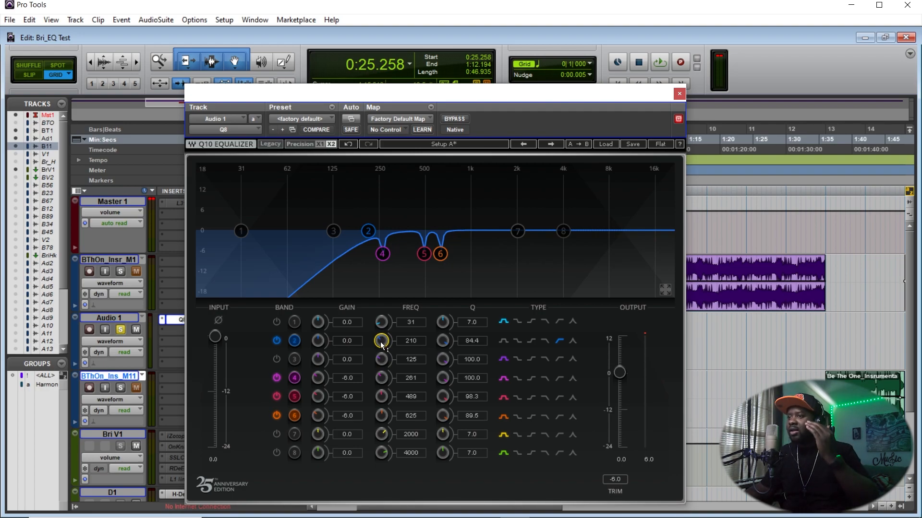
- Lower band 2's high-pass frequency to 101 Hz and audition playback
{"action": "mouse_move", "coordinate": [380, 341]}
{"action": "left_mouse_down"}
{"action": "mouse_move", "coordinate": [380, 365]}
{"action": "mouse_move", "coordinate": [382, 344]}
{"action": "left_mouse_up"}
{"action": "key", "text": "space"}
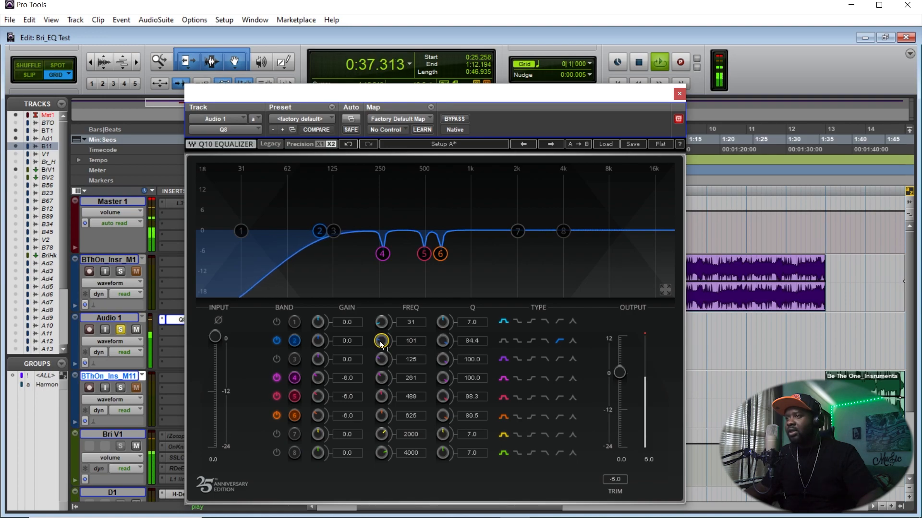
{"action": "key", "text": "space"}
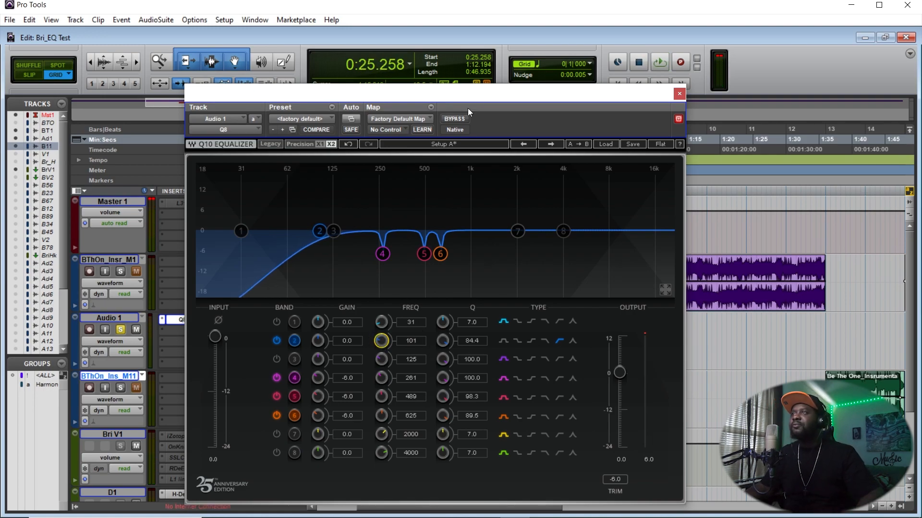
- Enable band 7, start playback, and boost it 18.0 dB at about 1915 Hz
{"action": "left_click", "coordinate": [520, 233]}
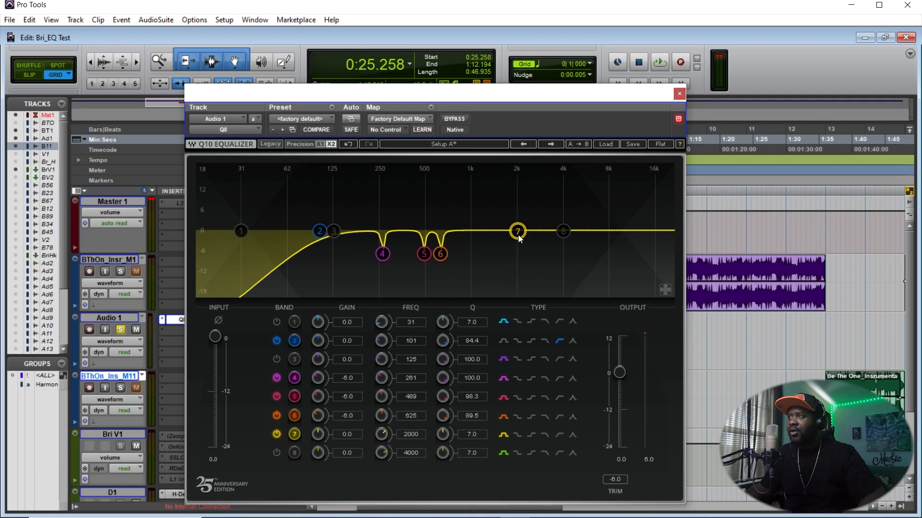
{"action": "key", "text": "space"}
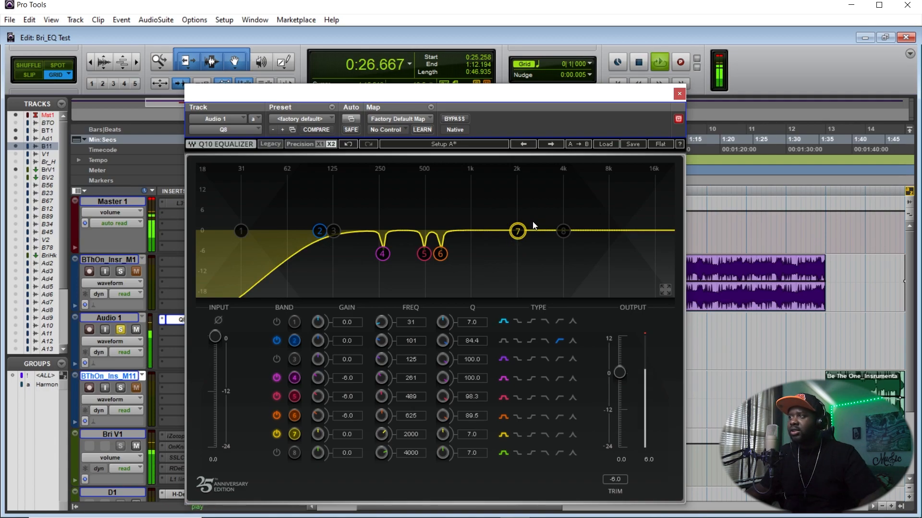
{"action": "left_click_drag", "start_coordinate": [517, 232], "coordinate": [514, 166]}
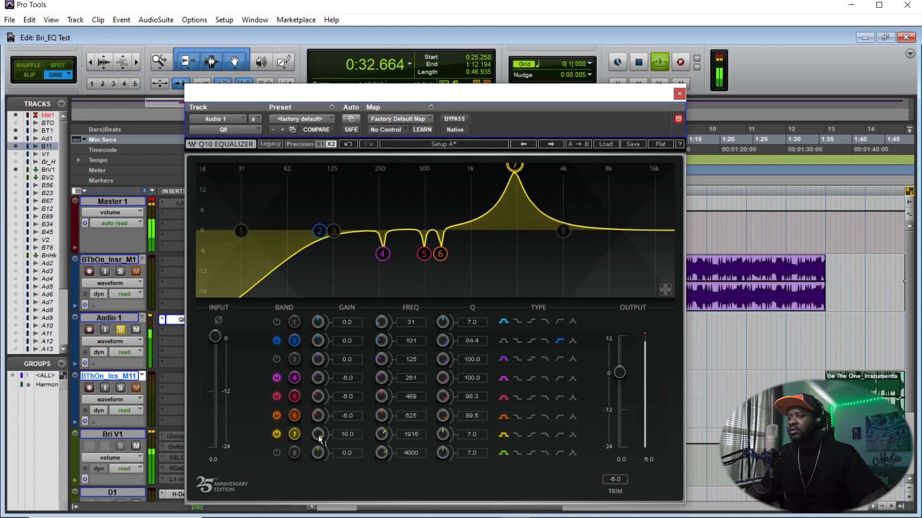
- Sweep band 7's frequency up to 2768 Hz during playback and stop playback
{"action": "mouse_move", "coordinate": [381, 433]}
{"action": "left_mouse_down"}
{"action": "mouse_move", "coordinate": [381, 408]}
{"action": "mouse_move", "coordinate": [382, 425]}
{"action": "left_mouse_up"}
{"action": "mouse_move", "coordinate": [381, 434]}
{"action": "left_mouse_down"}
{"action": "mouse_move", "coordinate": [381, 451]}
{"action": "mouse_move", "coordinate": [385, 422]}
{"action": "mouse_move", "coordinate": [386, 436]}
{"action": "left_mouse_up"}
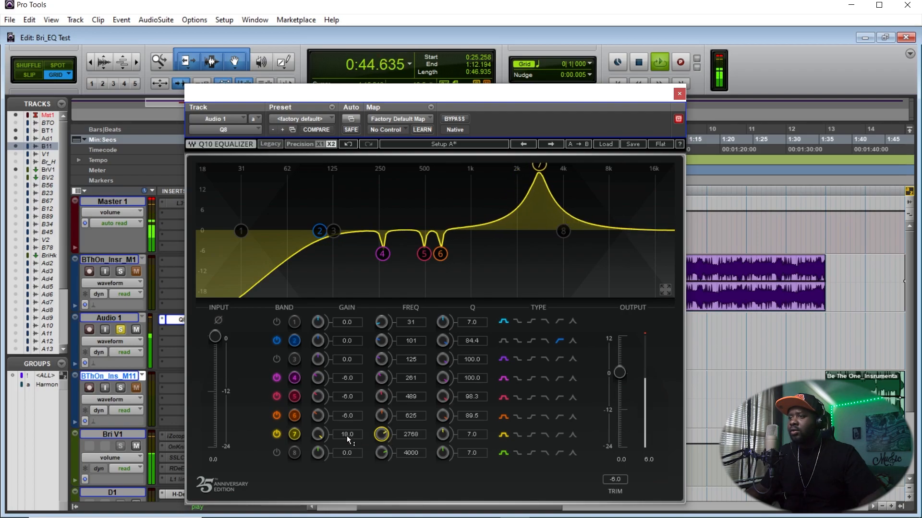
{"action": "key", "text": "space"}
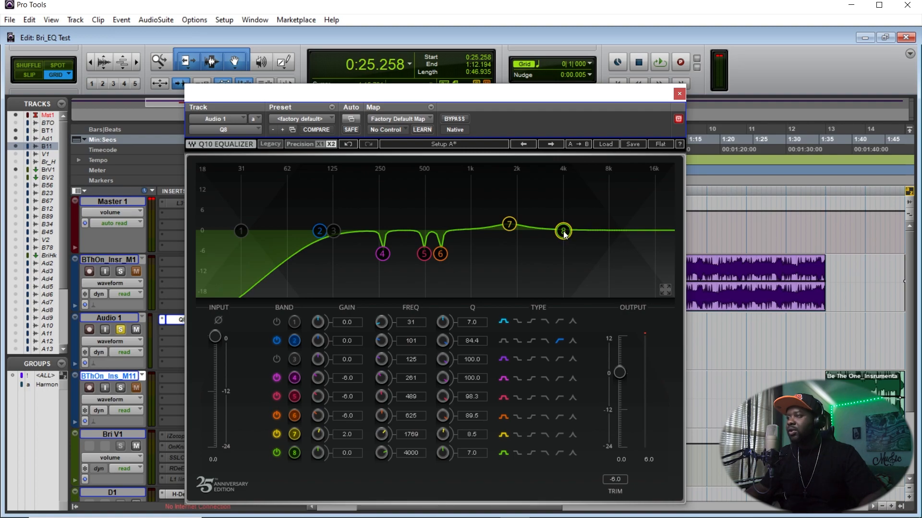
- Boost band 8 to about 3.3 dB near 4482 Hz and start playback
{"action": "left_click_drag", "start_coordinate": [563, 231], "coordinate": [571, 220]}
{"action": "key", "text": "space"}
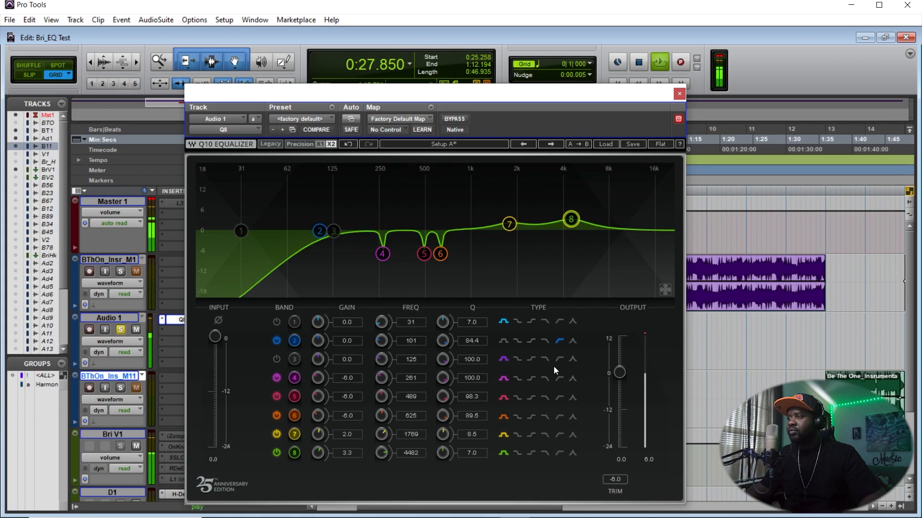
- Switch band 8 to a high-pass filter and move it to about 5359 Hz
{"action": "left_click", "coordinate": [557, 452]}
{"action": "left_click", "coordinate": [544, 452]}
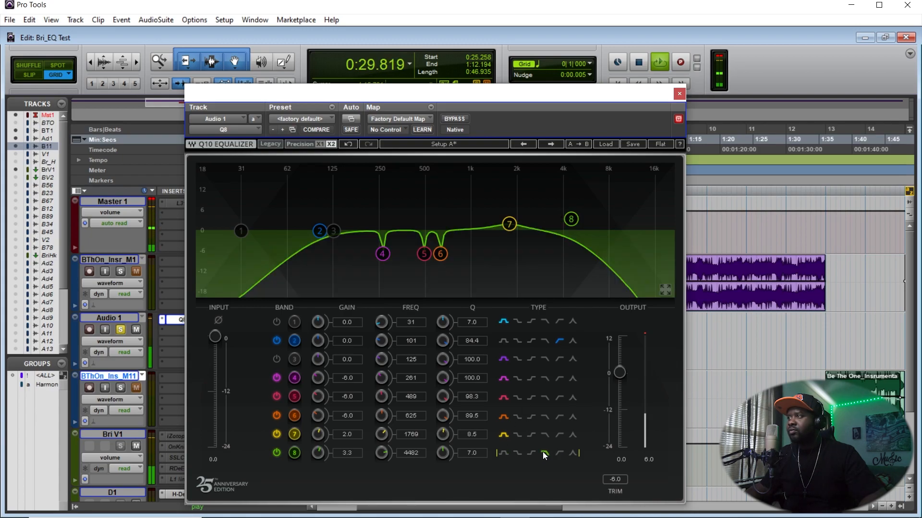
{"action": "left_click", "coordinate": [557, 453]}
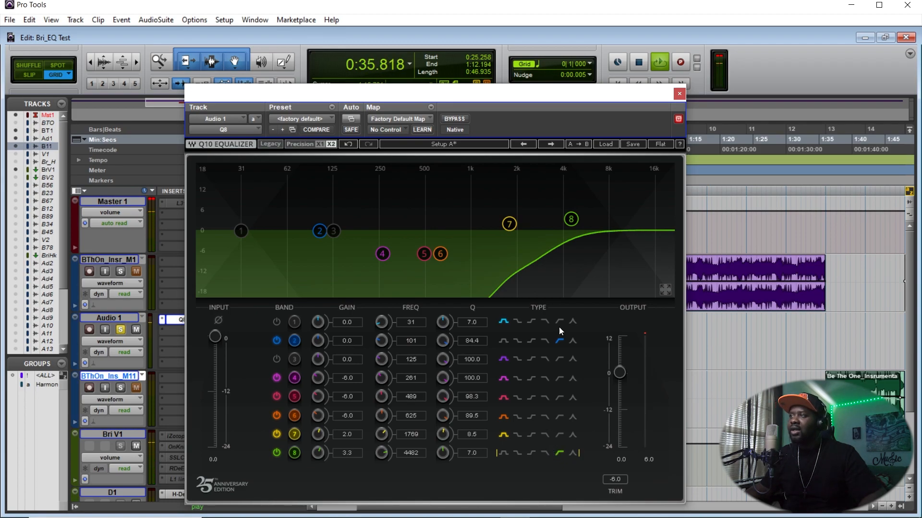
{"action": "mouse_move", "coordinate": [574, 217]}
{"action": "left_mouse_down"}
{"action": "mouse_move", "coordinate": [596, 218]}
{"action": "mouse_move", "coordinate": [557, 219]}
{"action": "mouse_move", "coordinate": [582, 219]}
{"action": "left_mouse_up"}
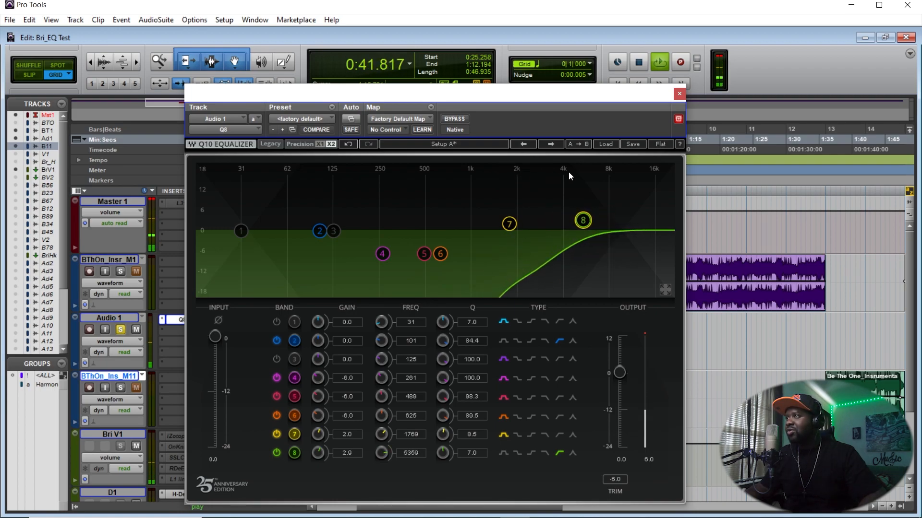
- Sweep band 8's high-pass frequency up to about 15583 Hz and back down to 3567 Hz
{"action": "left_click_drag", "start_coordinate": [583, 220], "coordinate": [653, 222]}
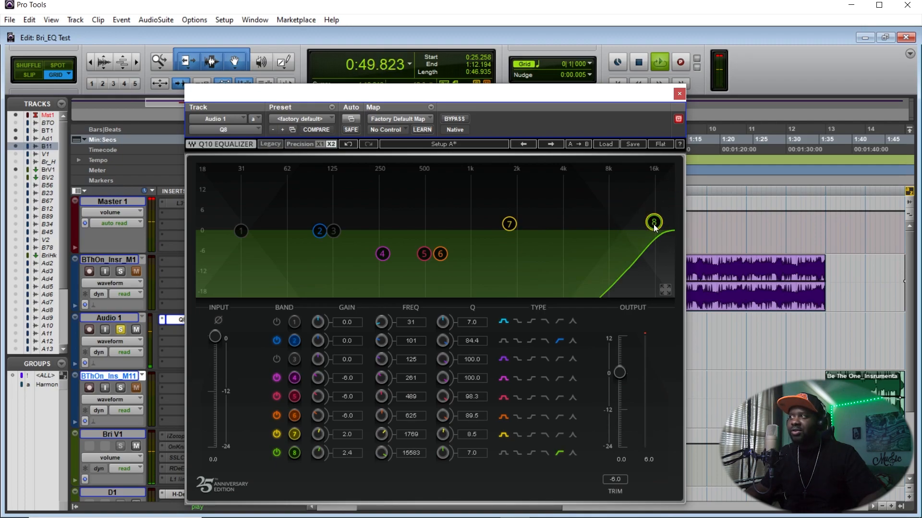
{"action": "left_click_drag", "start_coordinate": [653, 222], "coordinate": [555, 220]}
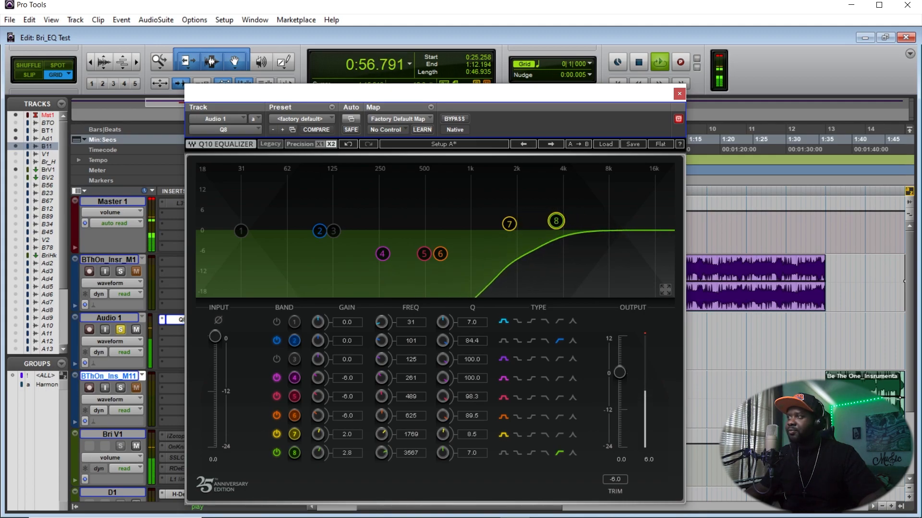
- Switch band 8 to a high shelf and set its gain to 2.0 dB
{"action": "left_click", "coordinate": [531, 452]}
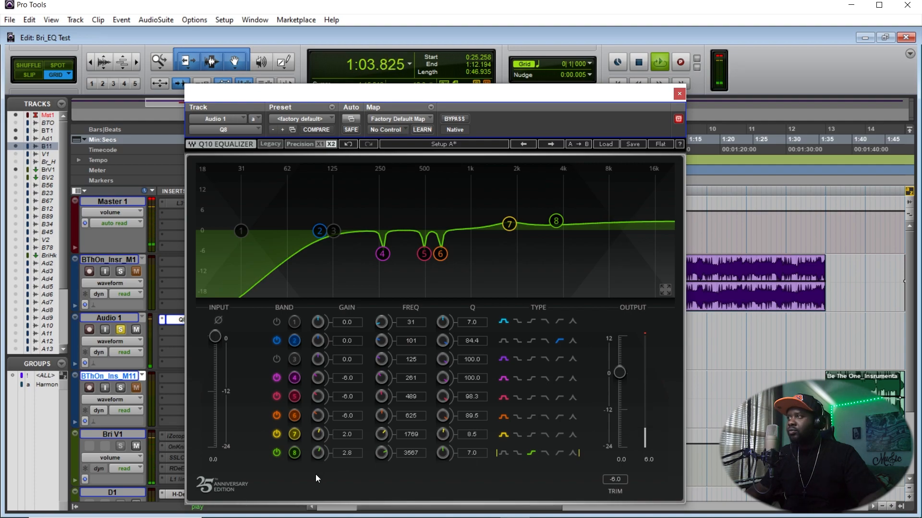
{"action": "left_click_drag", "start_coordinate": [318, 453], "coordinate": [318, 466]}
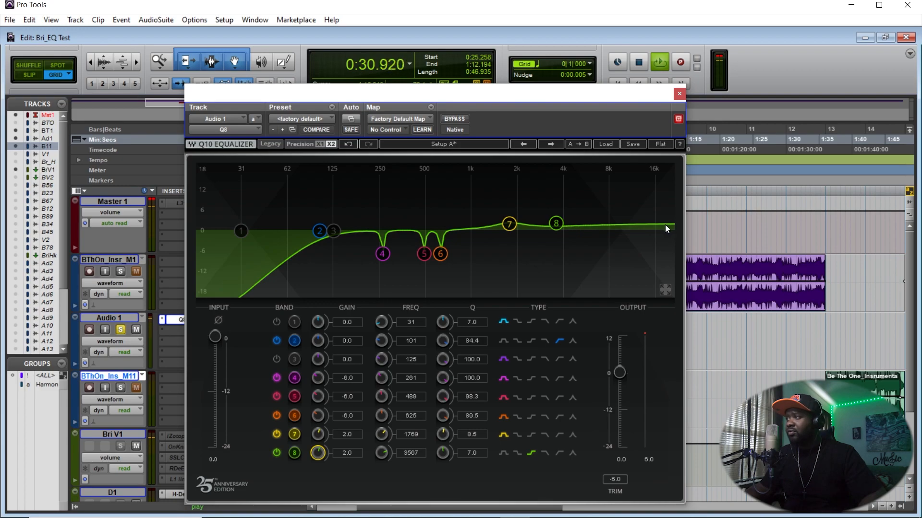
- Try band 8 as a bell and other filter types before returning it to the high shelf
{"action": "left_click", "coordinate": [503, 453]}
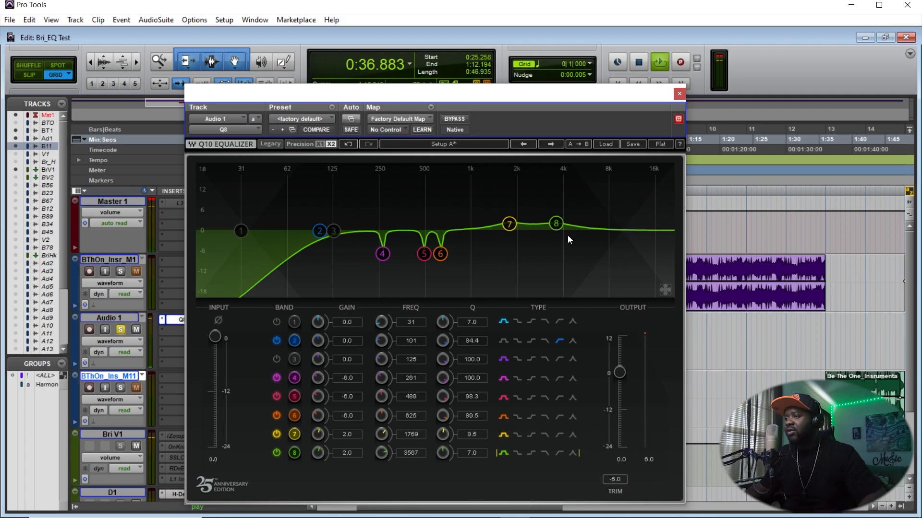
{"action": "left_click", "coordinate": [517, 453]}
{"action": "left_click", "coordinate": [530, 453]}
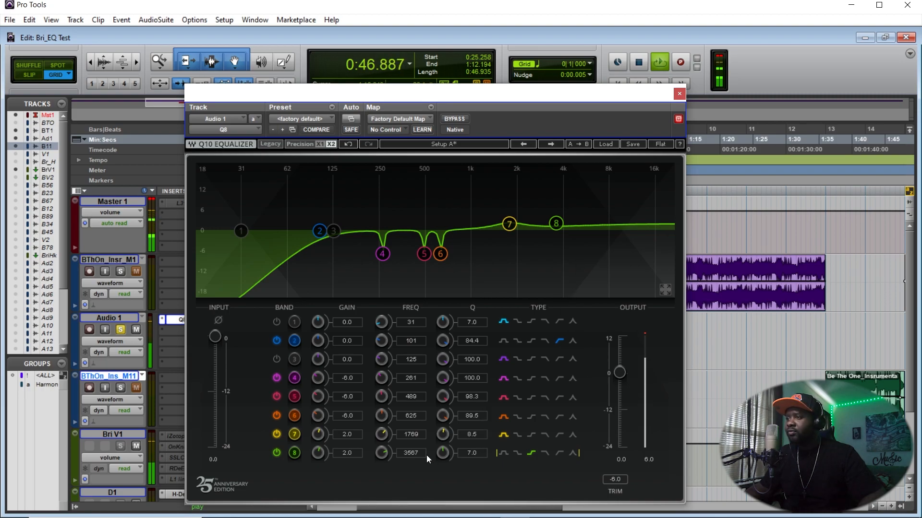
- Boost band 8's high shelf to 13.0 dB for playback, then pull it back to 2.6 dB
{"action": "left_click_drag", "start_coordinate": [318, 453], "coordinate": [317, 399]}
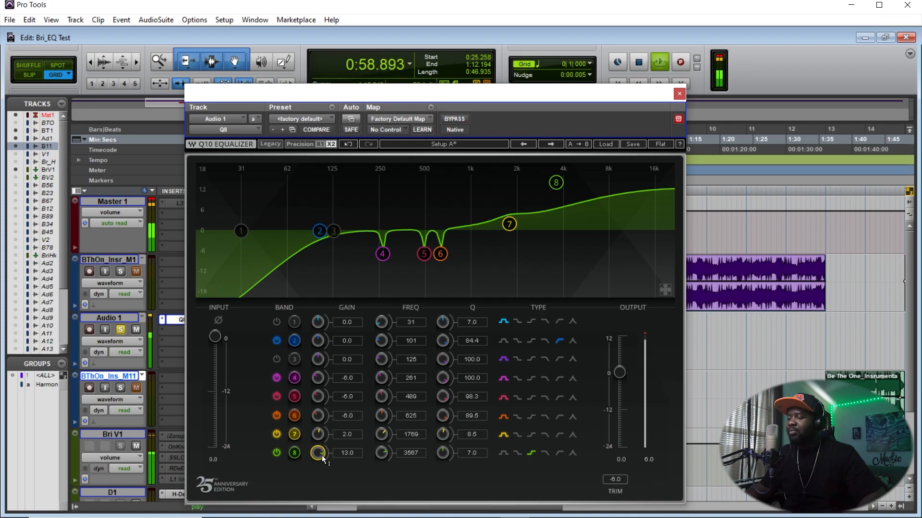
{"action": "key", "text": "space"}
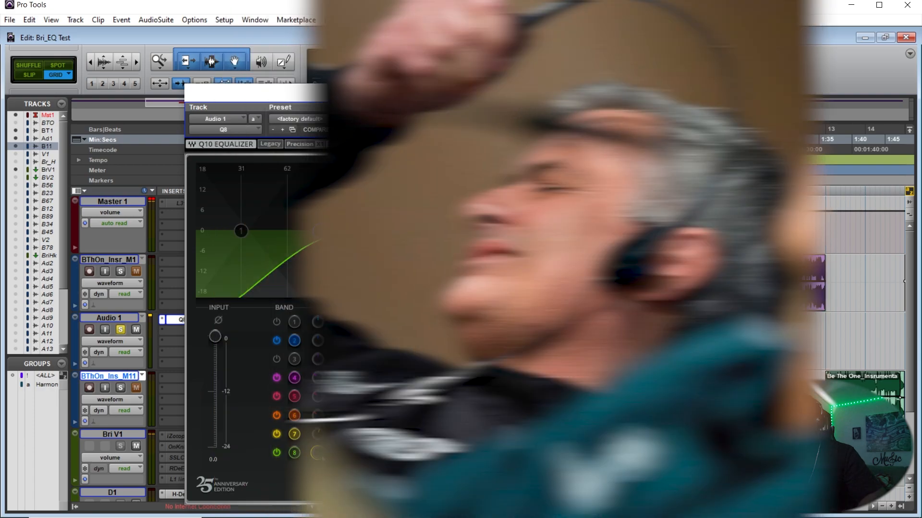
{"action": "key", "text": "space"}
{"action": "left_click_drag", "start_coordinate": [321, 455], "coordinate": [321, 496]}
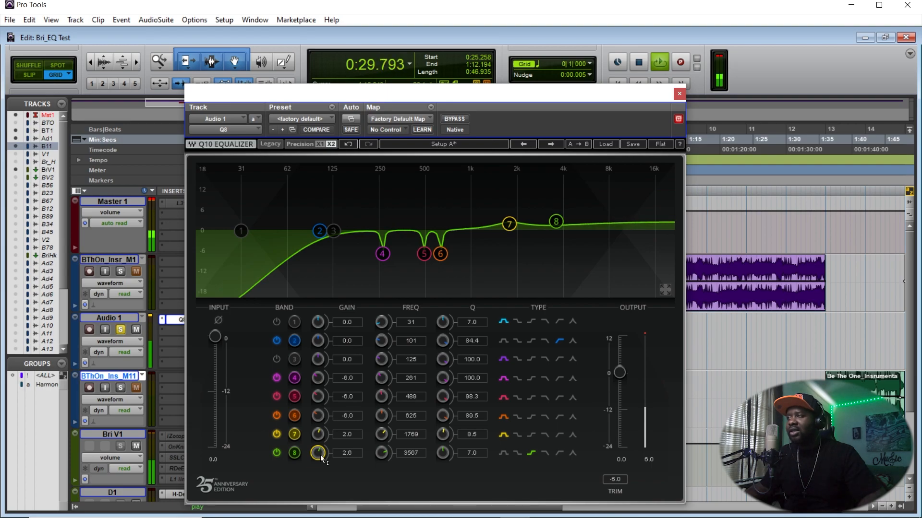
{"action": "key", "text": "space"}
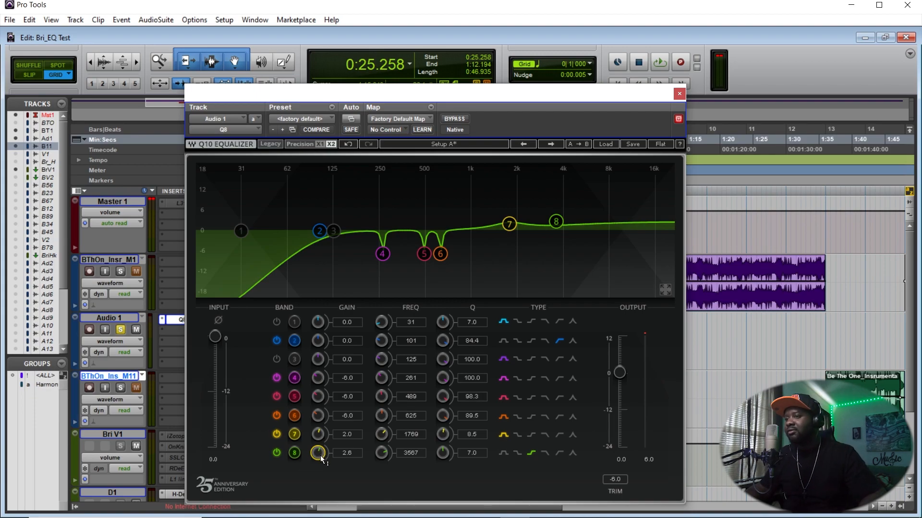
- Replay the vocal and lower band 8's gain to 2.3 dB, then stop playback
{"action": "key", "text": "space"}
{"action": "left_click_drag", "start_coordinate": [317, 457], "coordinate": [316, 458]}
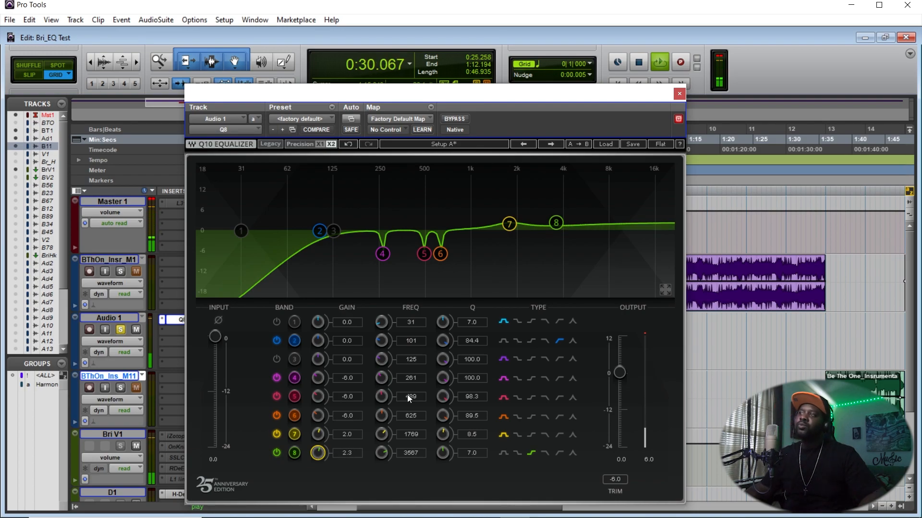
{"action": "key", "text": "space"}
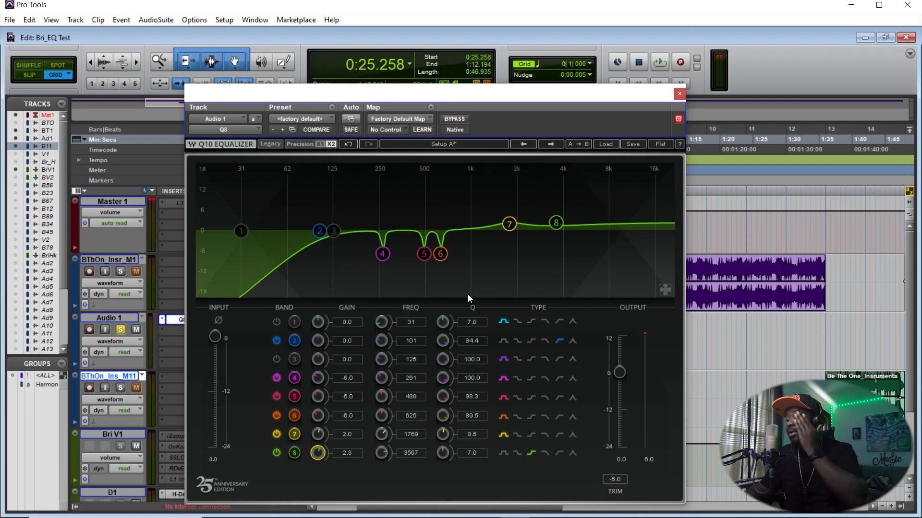
- Play the vocal and compare the EQ bypassed and active twice, then stop playback
{"action": "key", "text": "space"}
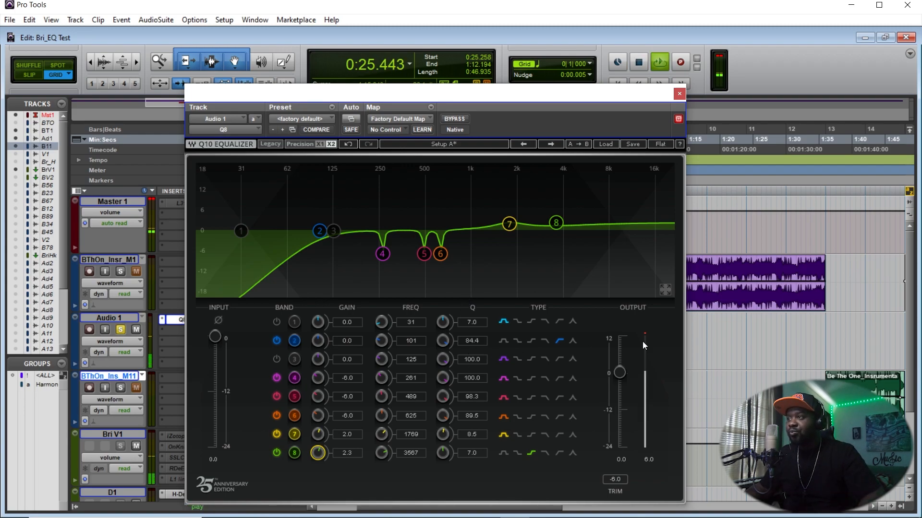
{"action": "left_click", "coordinate": [460, 118]}
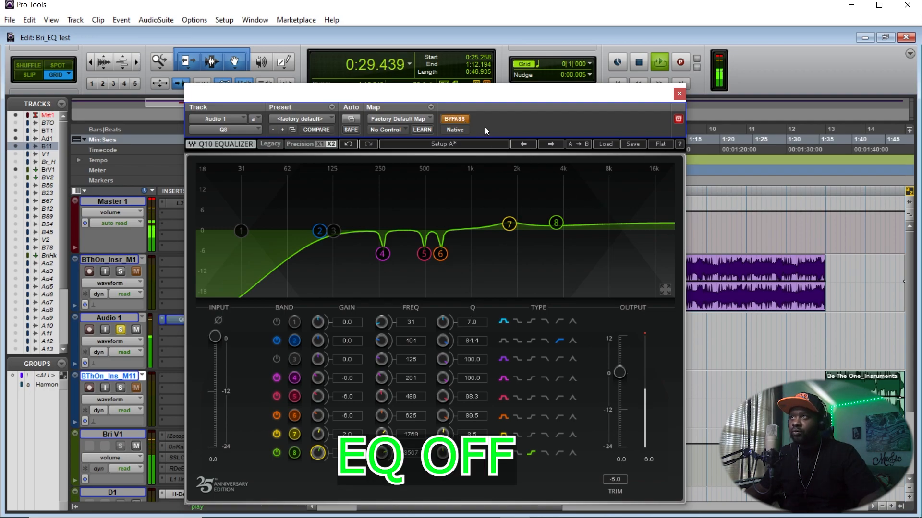
{"action": "left_click", "coordinate": [462, 118]}
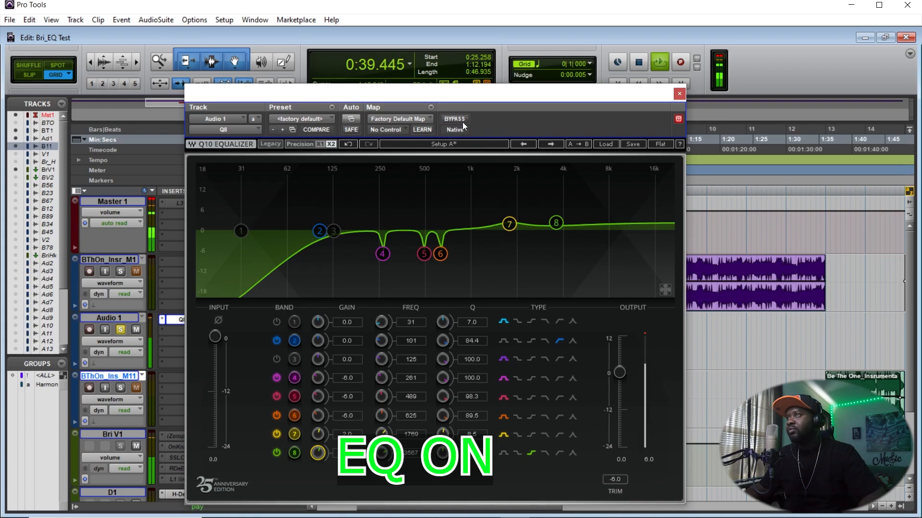
{"action": "left_click", "coordinate": [459, 121]}
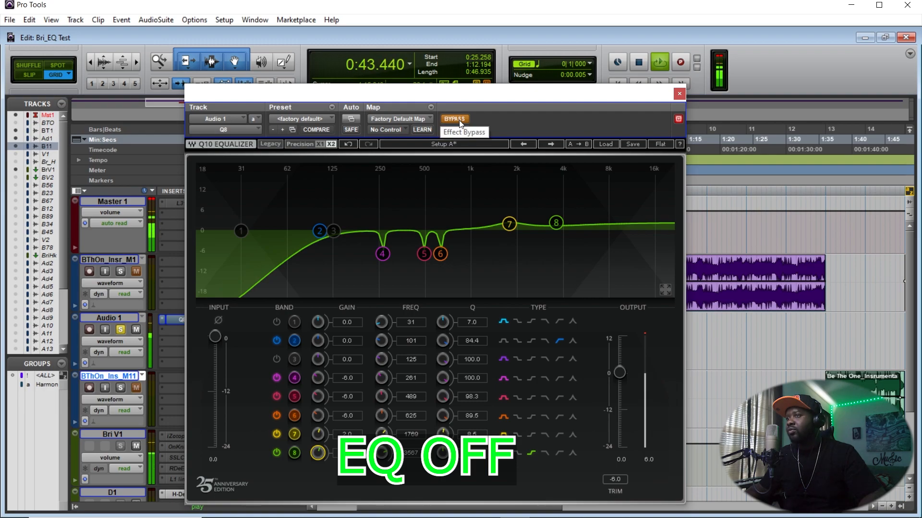
{"action": "left_click", "coordinate": [460, 121]}
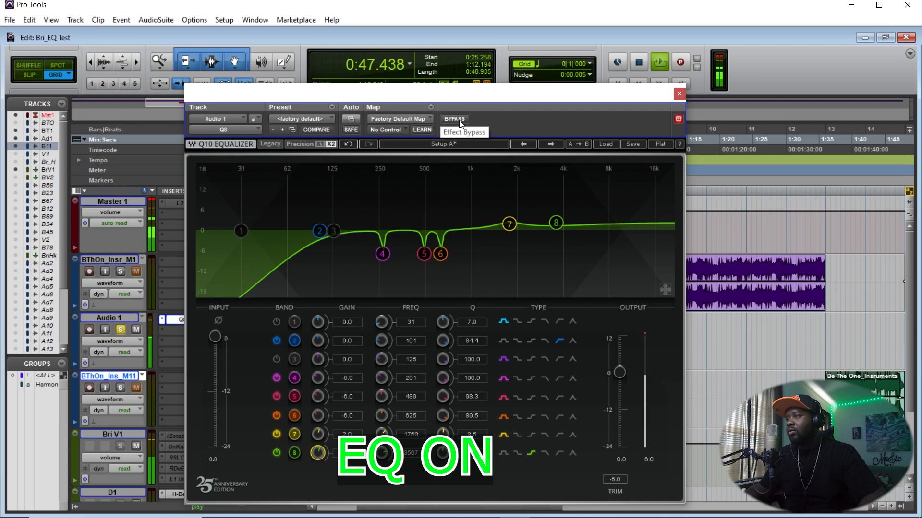
{"action": "key", "text": "space"}
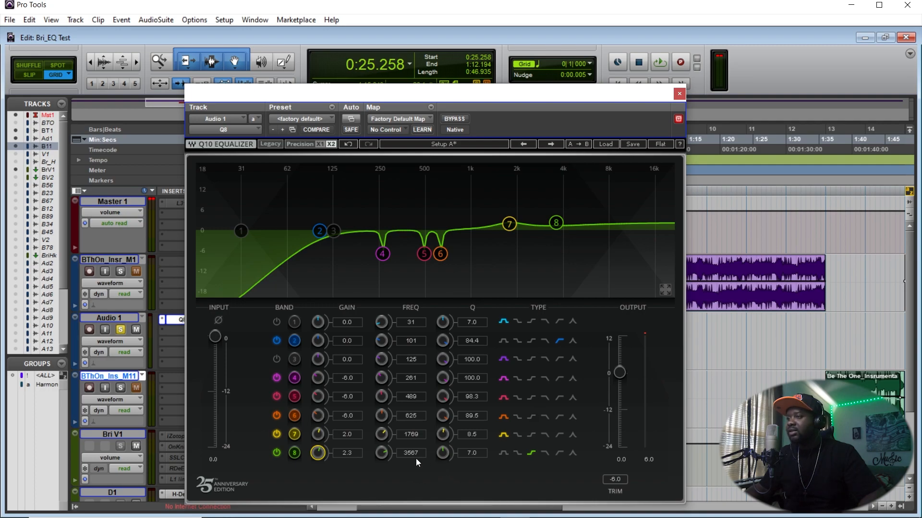
- Lower band 8 to 1.8 dB, switch it to a bell, and nudge its frequency during playback
{"action": "left_click_drag", "start_coordinate": [317, 453], "coordinate": [317, 456]}
{"action": "left_click", "coordinate": [504, 455]}
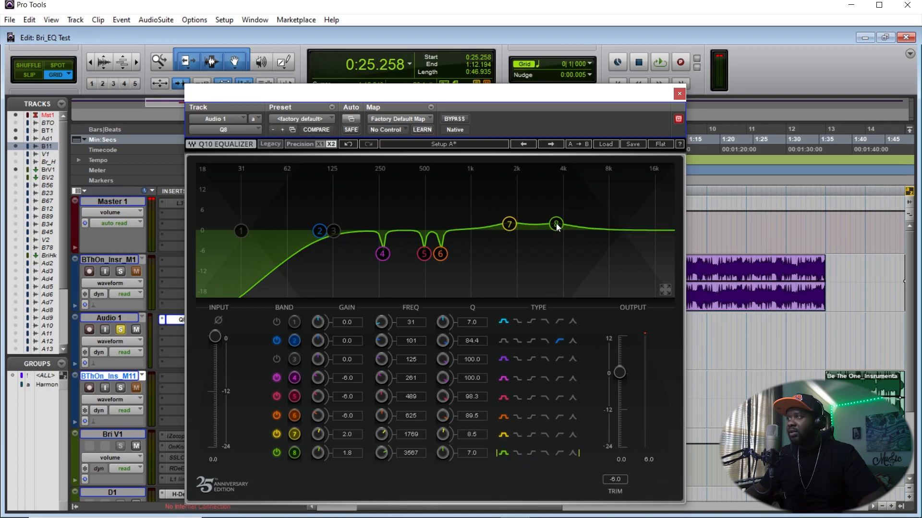
{"action": "key", "text": "space"}
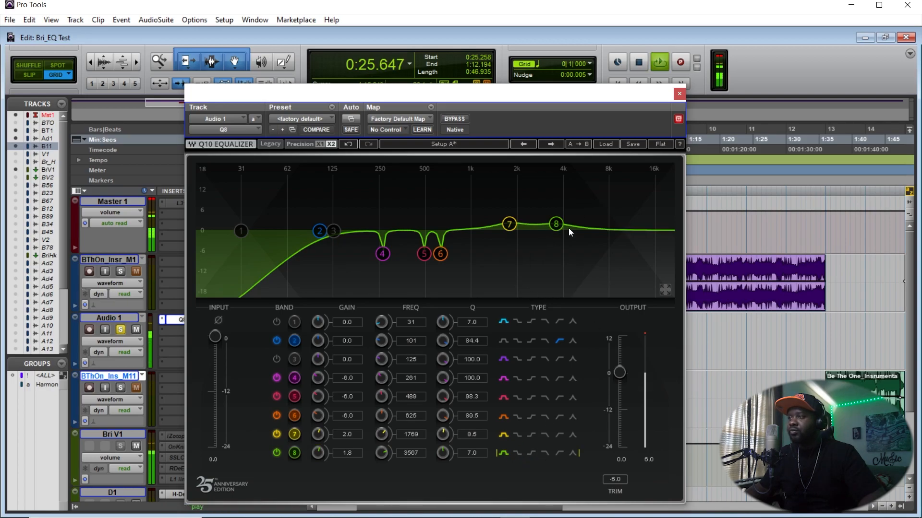
{"action": "left_click_drag", "start_coordinate": [556, 223], "coordinate": [569, 224]}
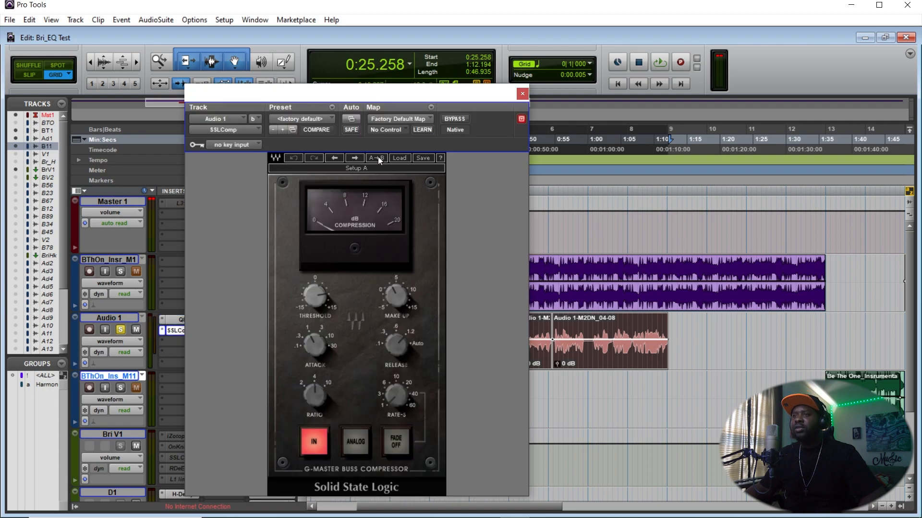
- Close the plugin window and toggle the Q8 insert's bypass off and on during playback, then stop
{"action": "left_click", "coordinate": [326, 119]}
{"action": "left_click", "coordinate": [354, 122]}
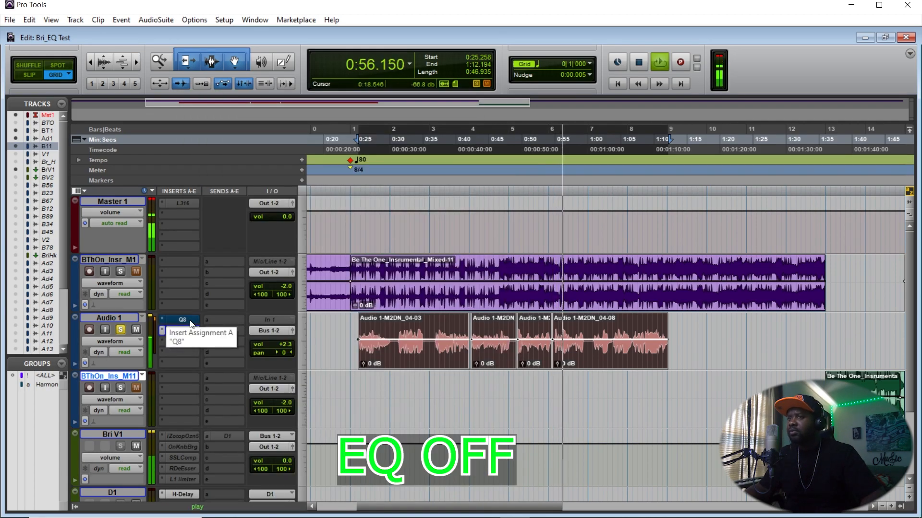
{"action": "left_click", "coordinate": [190, 322], "text": "ctrl"}
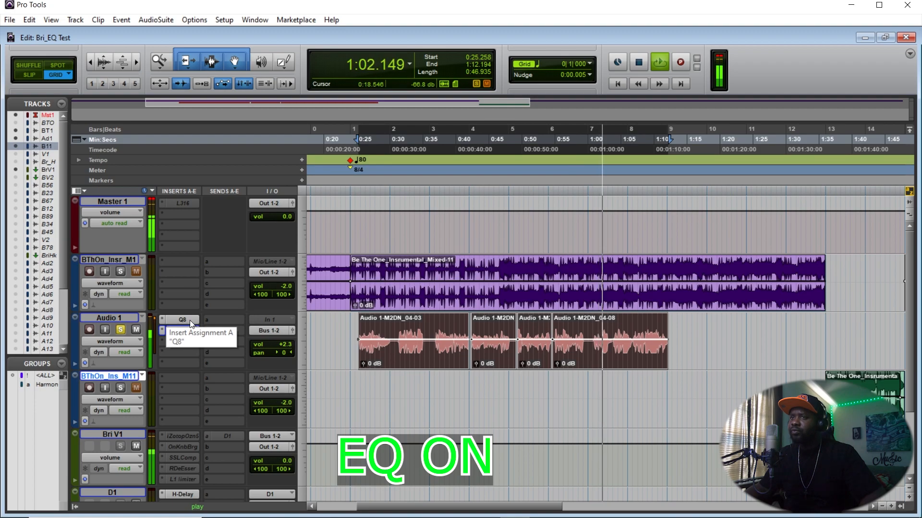
{"action": "left_click", "coordinate": [190, 322], "text": "ctrl"}
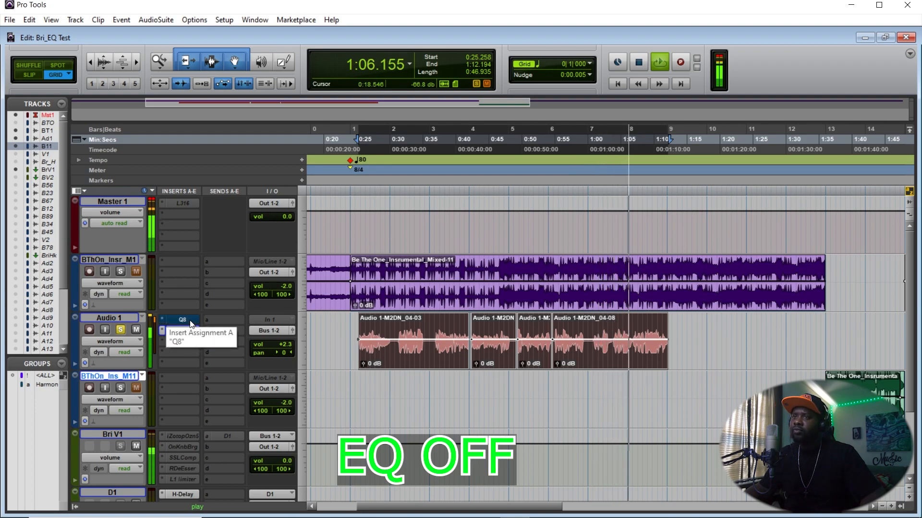
{"action": "left_click", "coordinate": [190, 321], "text": "ctrl"}
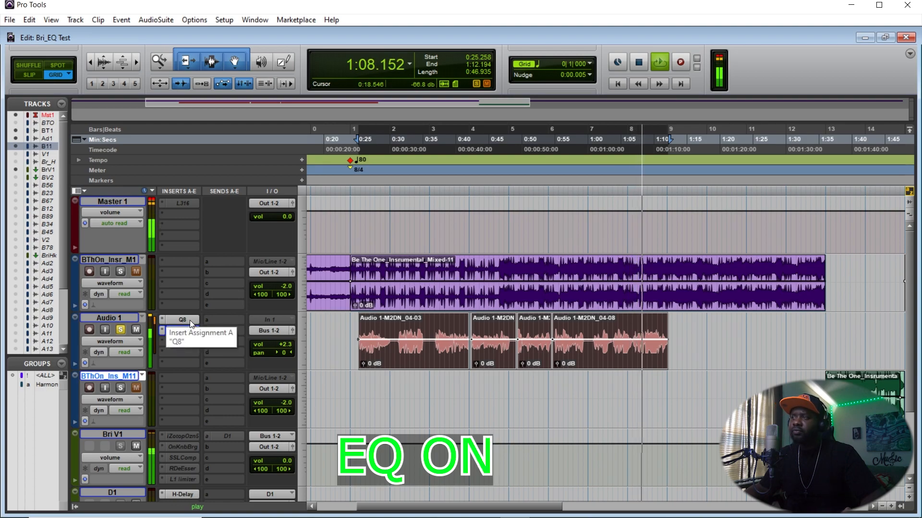
{"action": "key", "text": "space"}
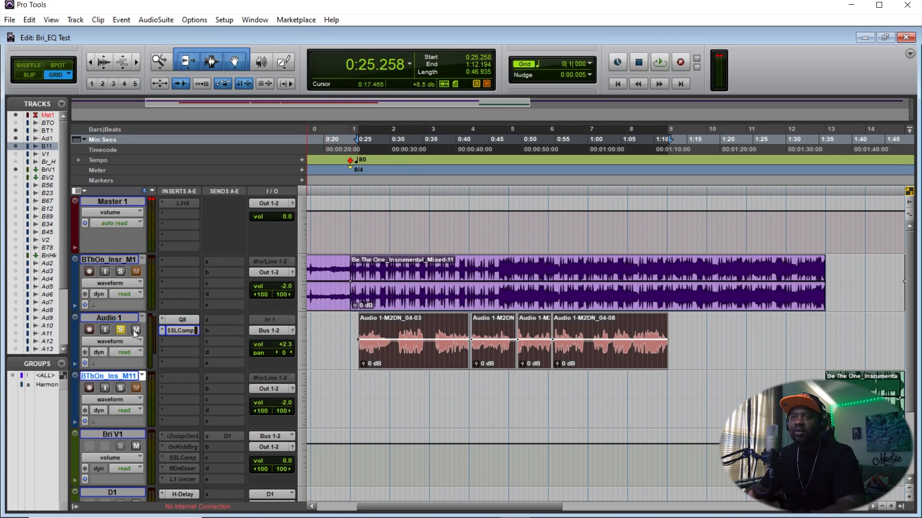
- Unsolo the Audio 1 track and play the vocal back with the instrumental
{"action": "left_click", "coordinate": [120, 330]}
{"action": "key", "text": "space"}
{"action": "key", "text": "space"}
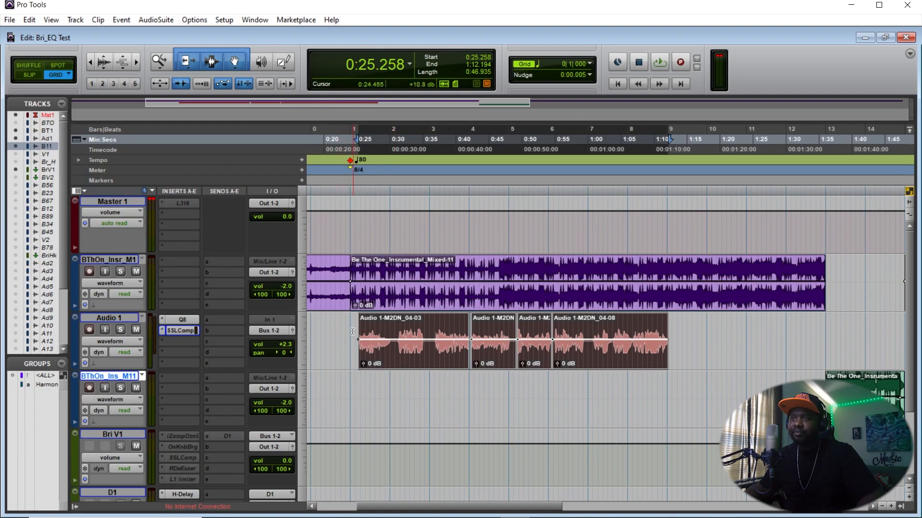
{"action": "key", "text": "space"}
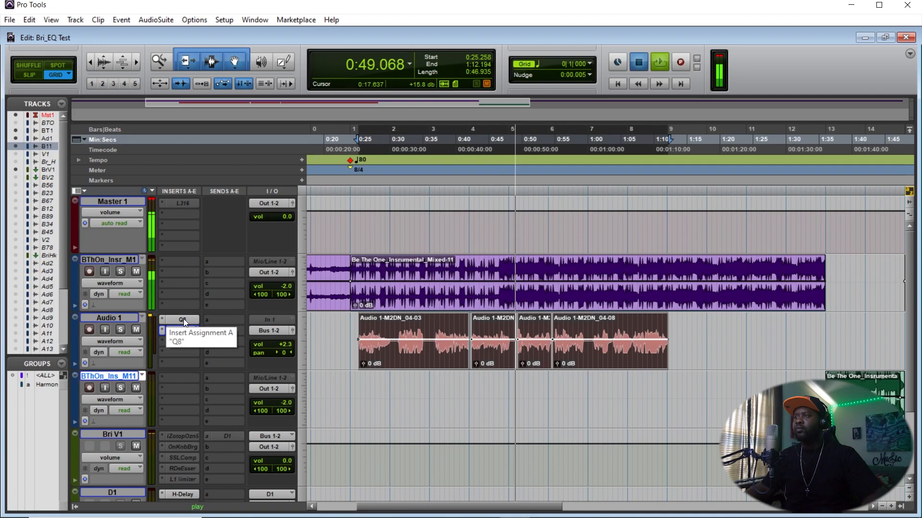
{"action": "key", "text": "space"}
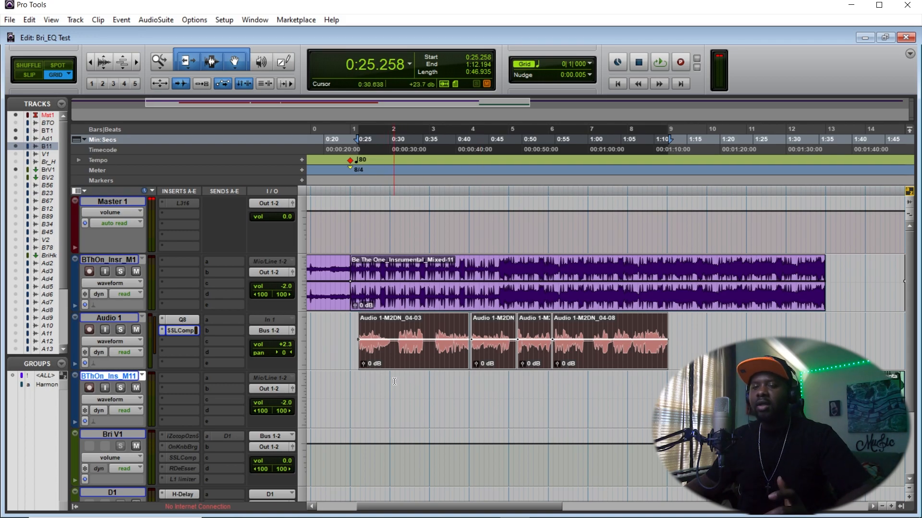
- Insert a DeEsser (mono) plugin on the Audio 1 track's third insert slot
{"action": "left_click", "coordinate": [162, 339]}
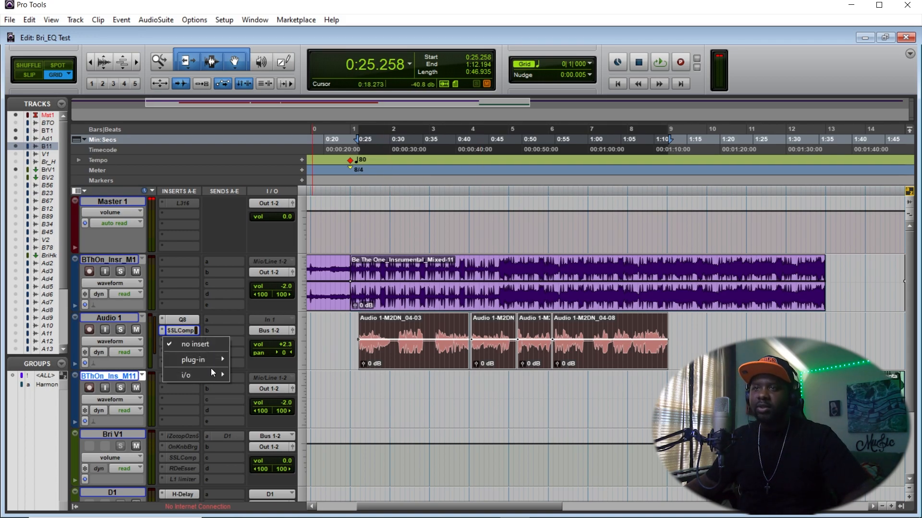
{"action": "mouse_move", "coordinate": [213, 360]}
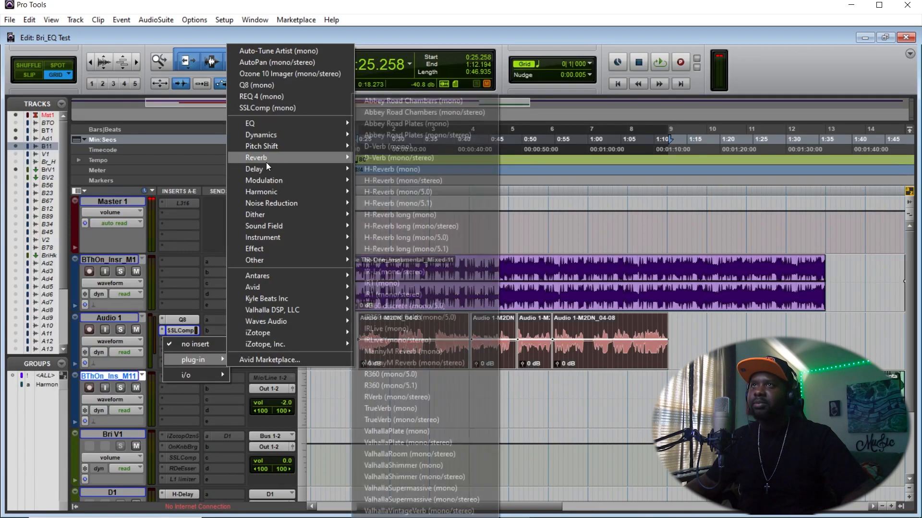
{"action": "mouse_move", "coordinate": [274, 131]}
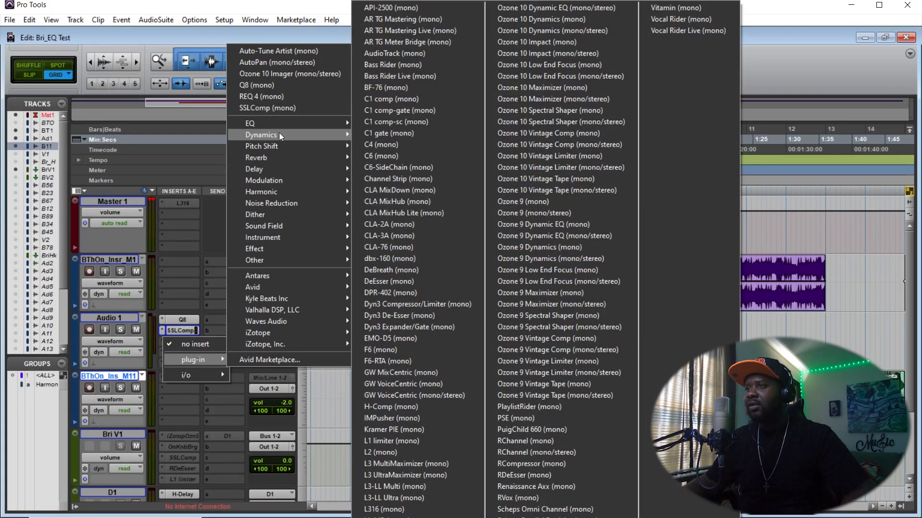
{"action": "left_click", "coordinate": [405, 281]}
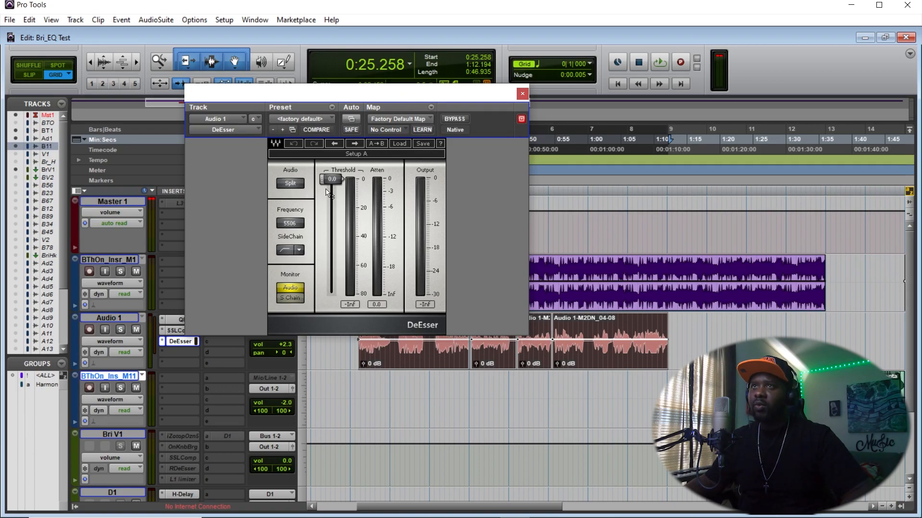
- Load the DeEsser's Female Ess factory preset
{"action": "left_click", "coordinate": [329, 119]}
{"action": "left_click", "coordinate": [388, 87]}
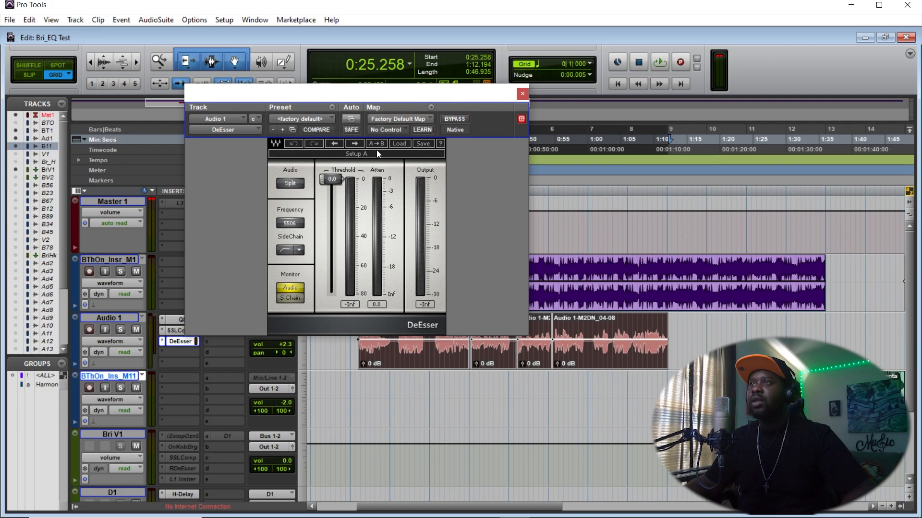
{"action": "left_click", "coordinate": [399, 144]}
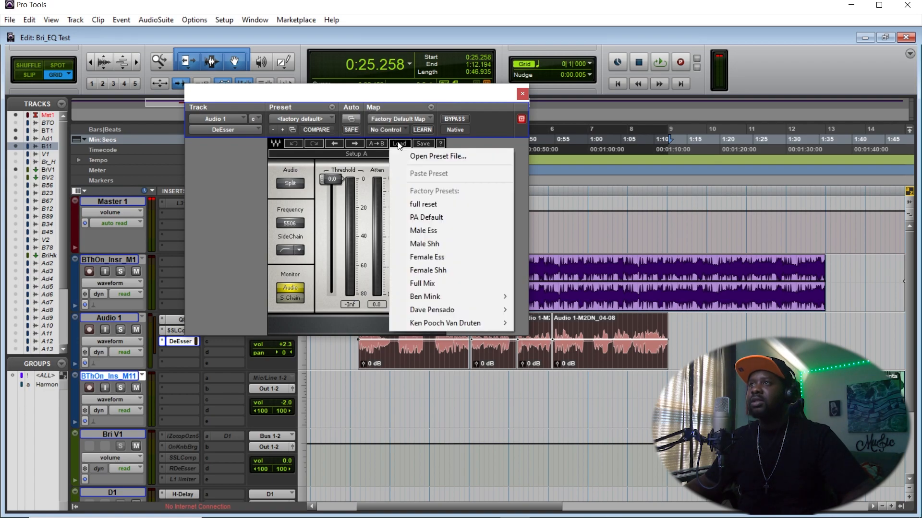
{"action": "left_click", "coordinate": [459, 257]}
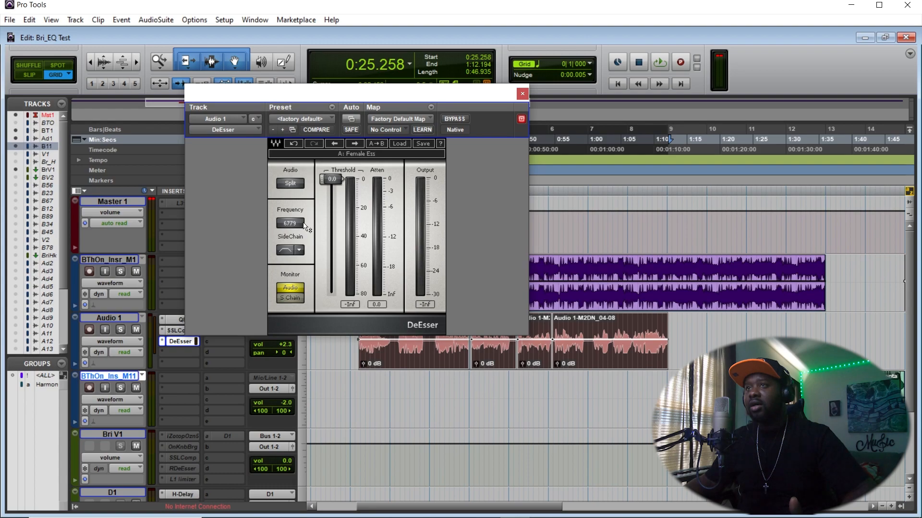
- Lower the DeEsser threshold to about -25.9 dB while playing the vocal, then stop playback
{"action": "key", "text": "space"}
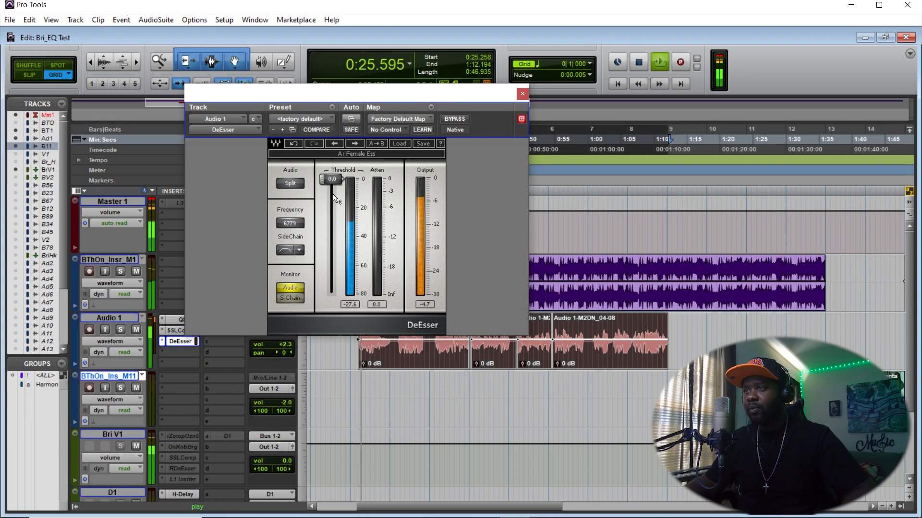
{"action": "left_click_drag", "start_coordinate": [332, 180], "coordinate": [331, 220]}
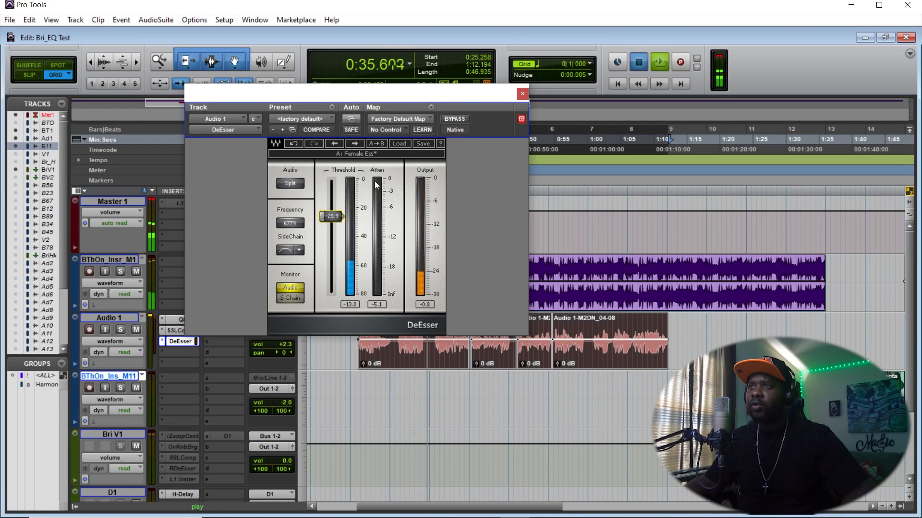
{"action": "key", "text": "space"}
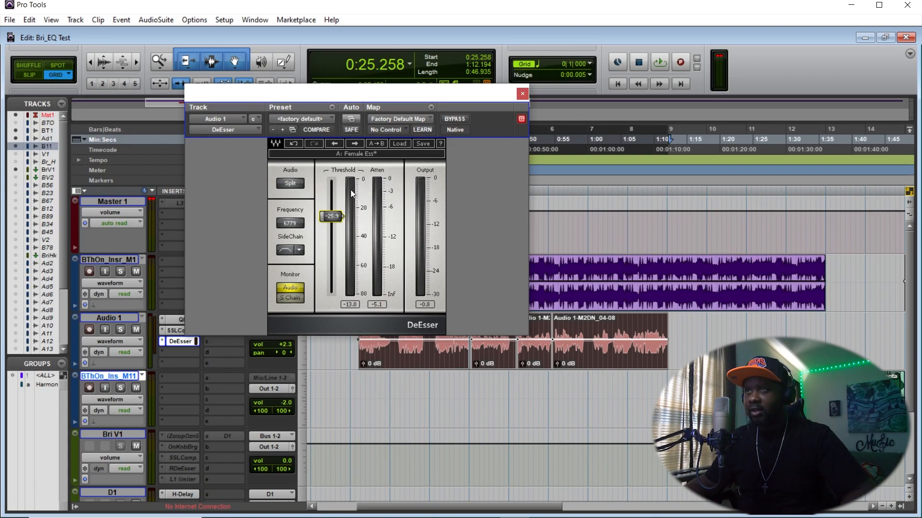
- Nudge the threshold slightly lower, to about -28 dB, while replaying the vocal several times
{"action": "key", "text": "space"}
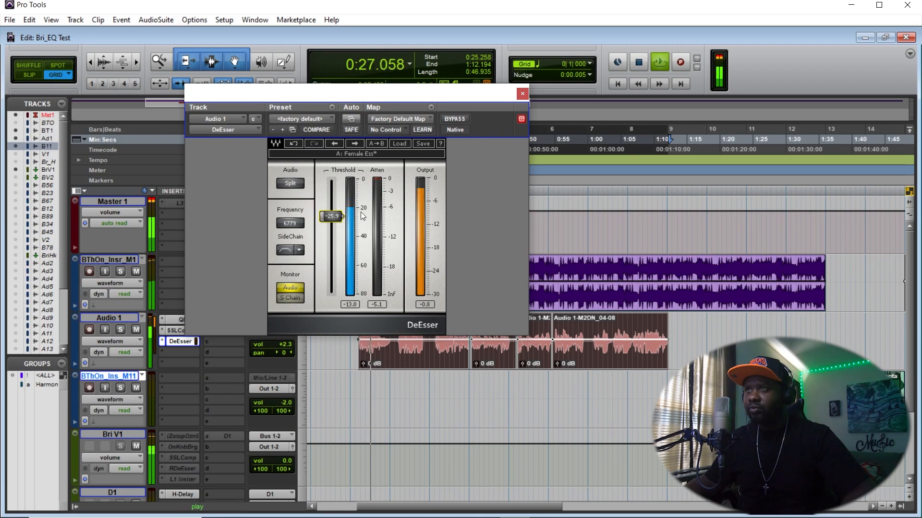
{"action": "left_click_drag", "start_coordinate": [331, 216], "coordinate": [331, 218]}
{"action": "key", "text": "space"}
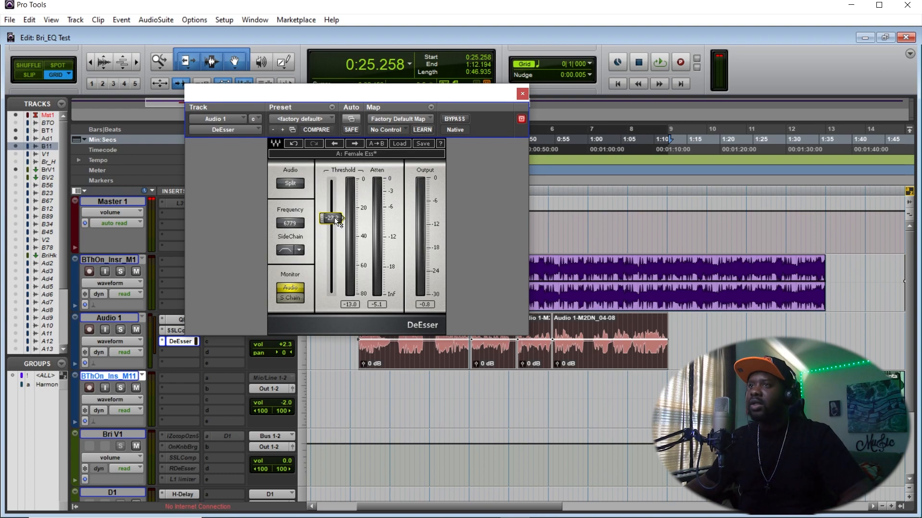
{"action": "key", "text": "space"}
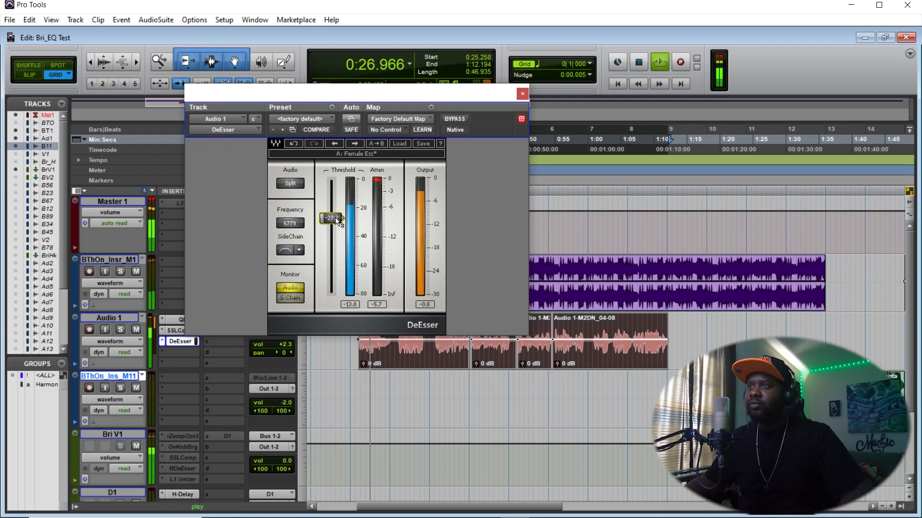
{"action": "left_click_drag", "start_coordinate": [337, 221], "coordinate": [338, 225]}
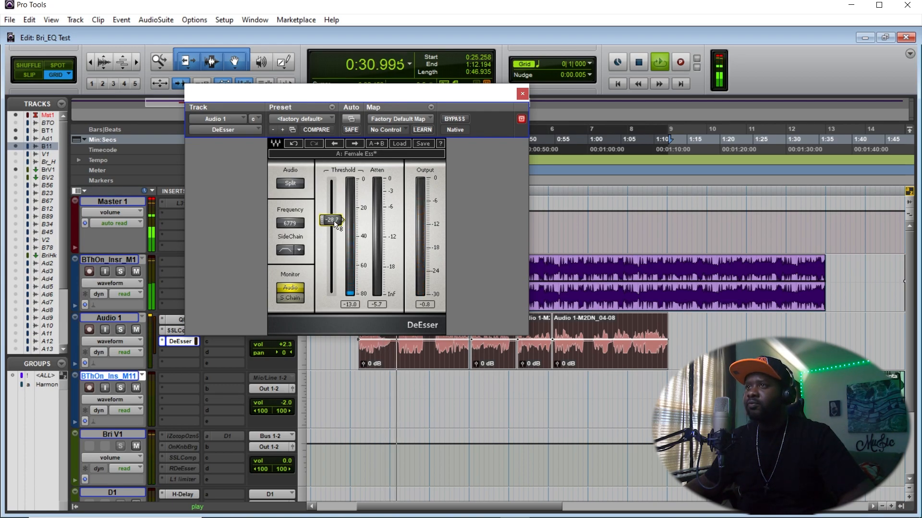
{"action": "key", "text": "space"}
{"action": "key", "text": "space"}
- Pull the threshold far down during playback to exaggerate the de-essing
{"action": "left_click_drag", "start_coordinate": [335, 222], "coordinate": [334, 273]}
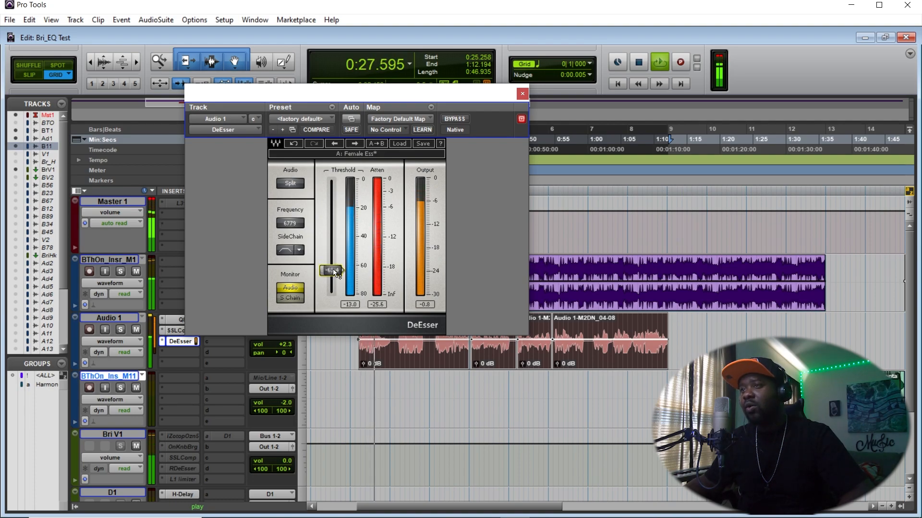
{"action": "key", "text": "space"}
{"action": "key", "text": "space"}
- Raise the threshold back to about -29 dB during playback, then close the plugin window and stop
{"action": "left_click_drag", "start_coordinate": [332, 268], "coordinate": [332, 220]}
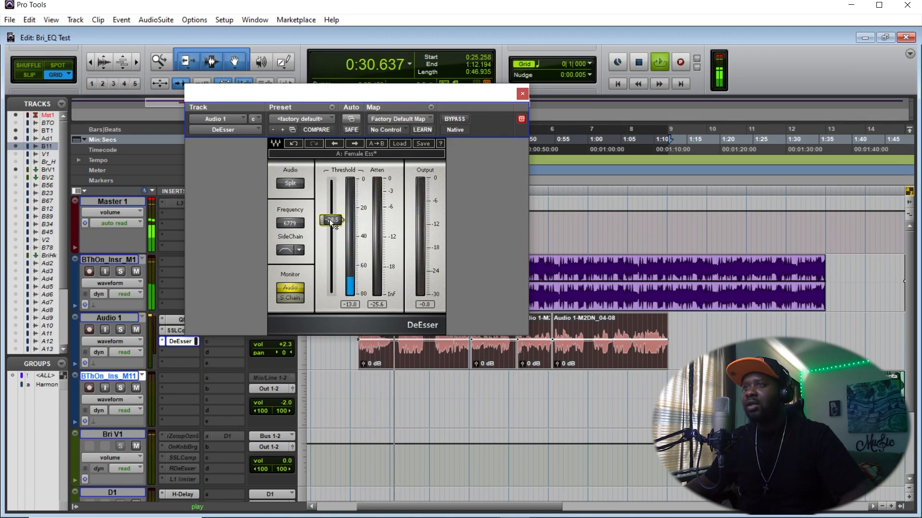
{"action": "left_click_drag", "start_coordinate": [331, 220], "coordinate": [331, 220]}
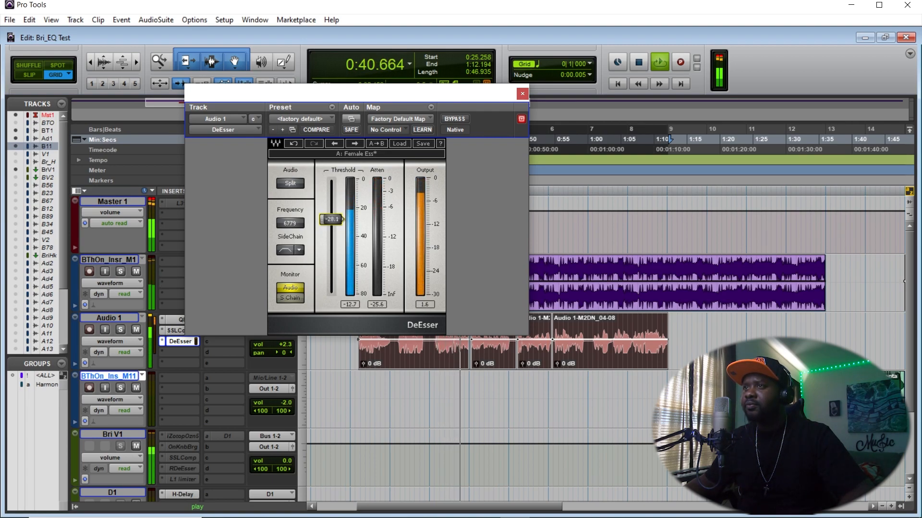
{"action": "left_click_drag", "start_coordinate": [332, 220], "coordinate": [332, 220]}
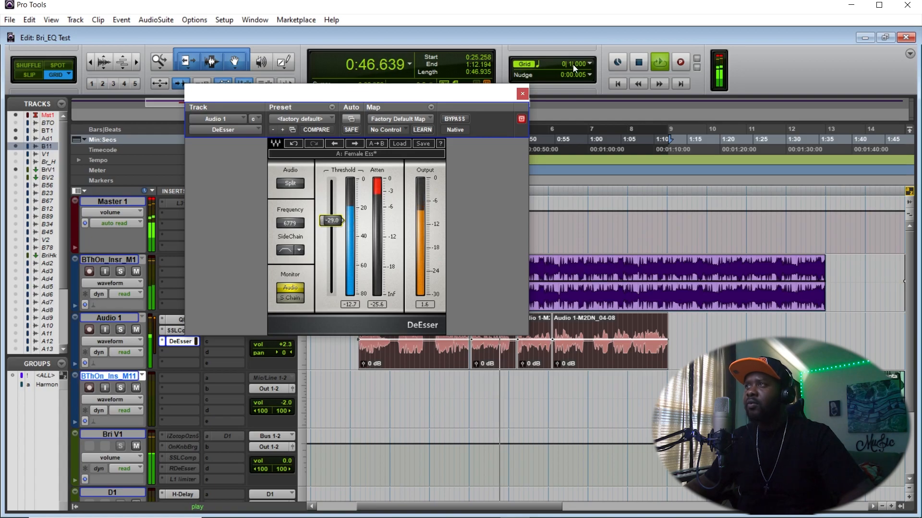
{"action": "left_click", "coordinate": [522, 95]}
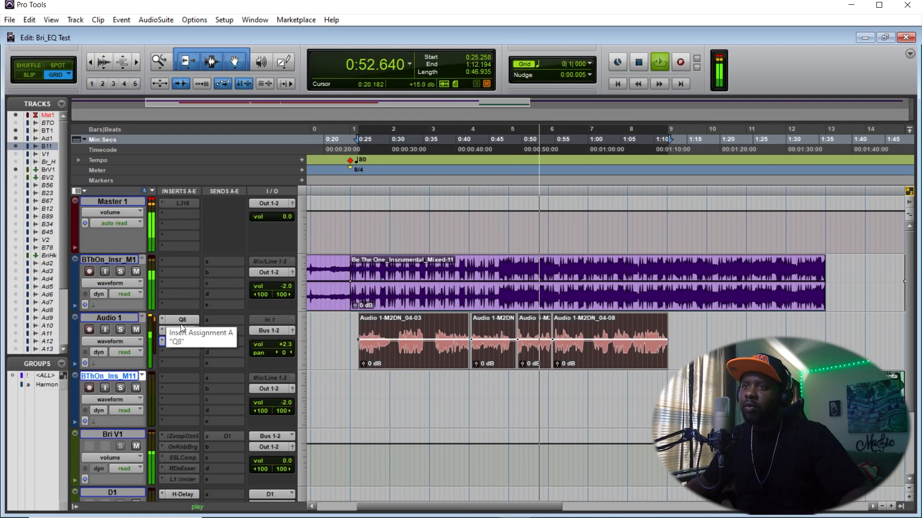
{"action": "key", "text": "space"}
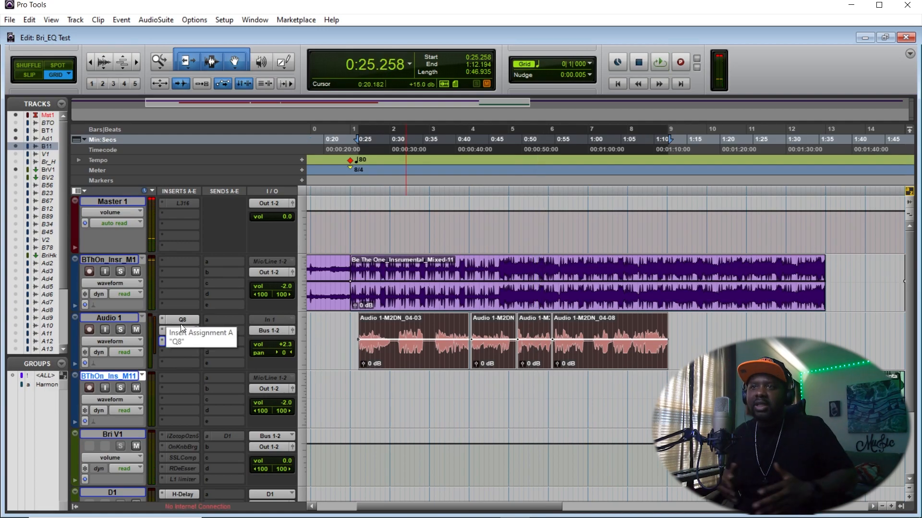